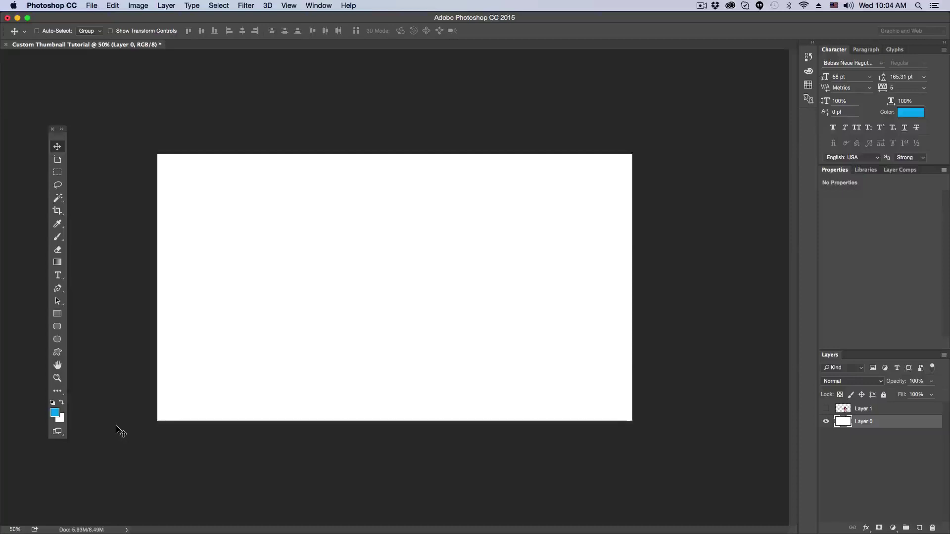
# Clear the active selection on the white thumbnail canvas with Cmd+D
pyautogui.hotkey('ctrl', 'd')
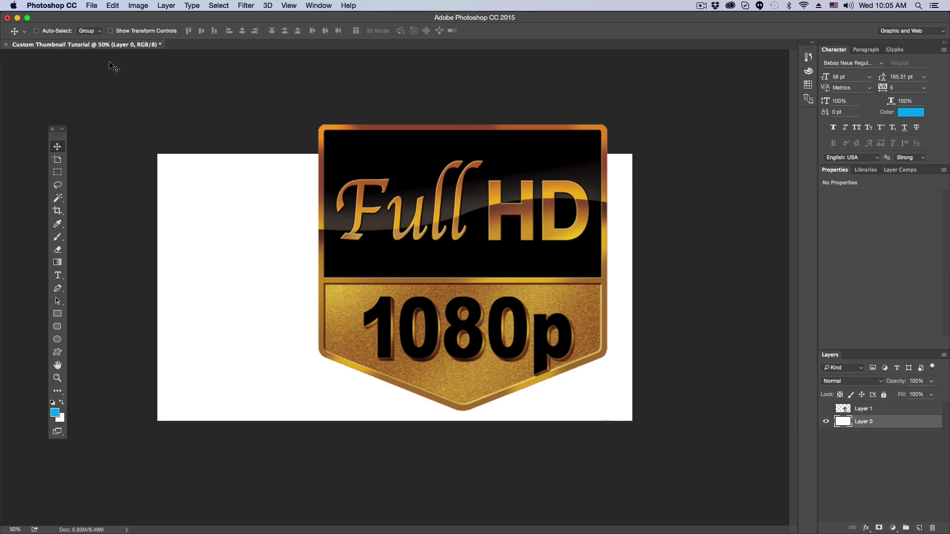
pyautogui.click(92, 5)
pyautogui.press('Escape')
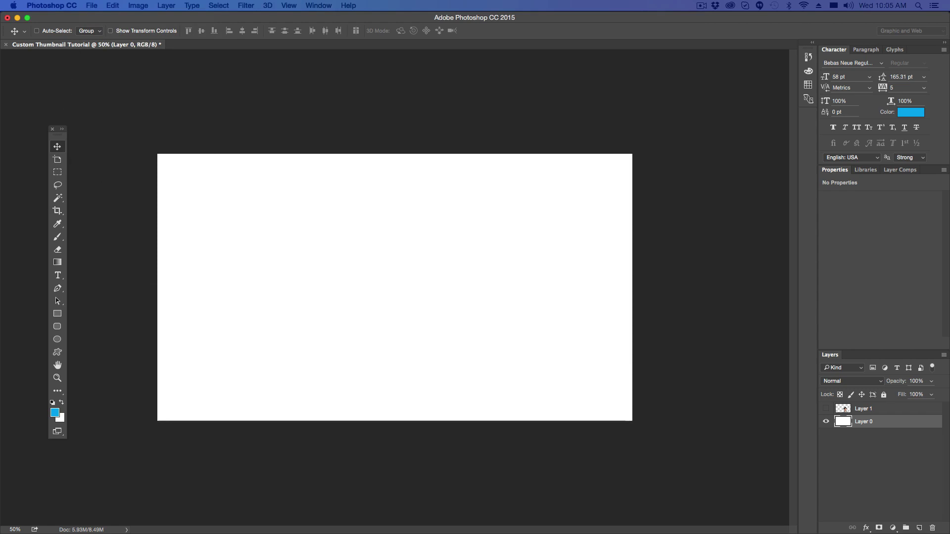
pyautogui.press('super+n')
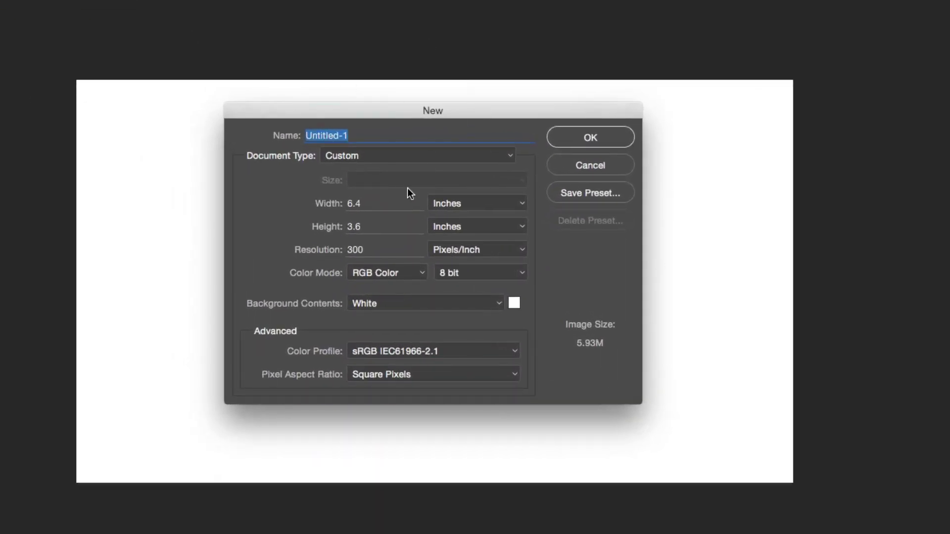
pyautogui.click(502, 204)
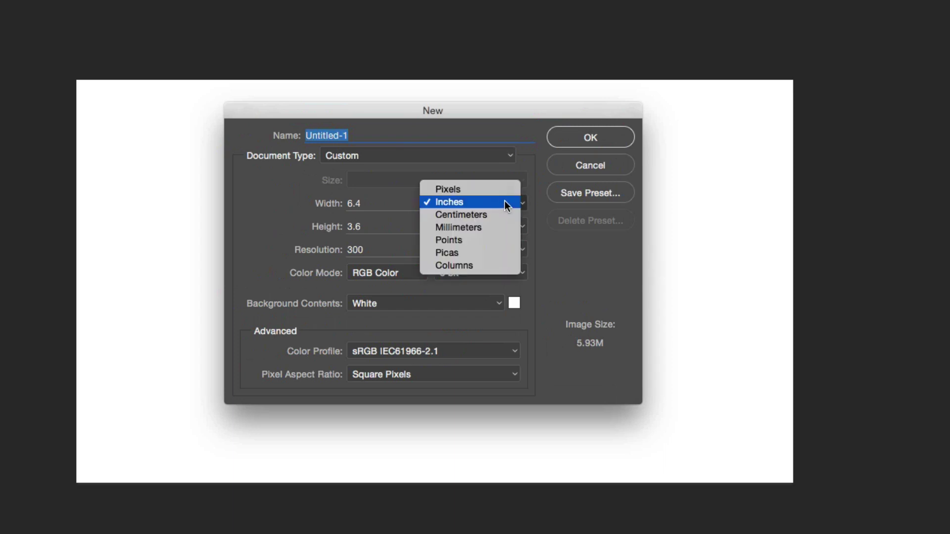
pyautogui.click(470, 190)
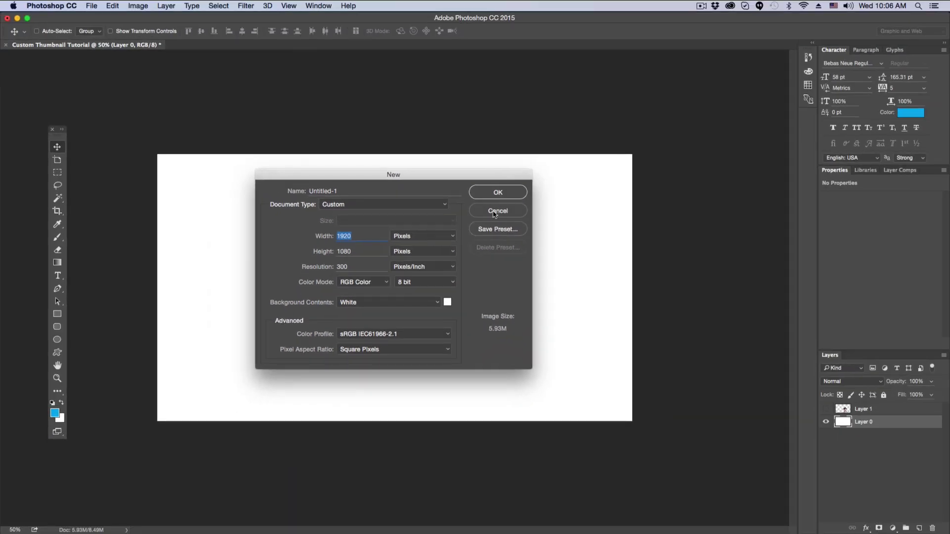
pyautogui.click(497, 212)
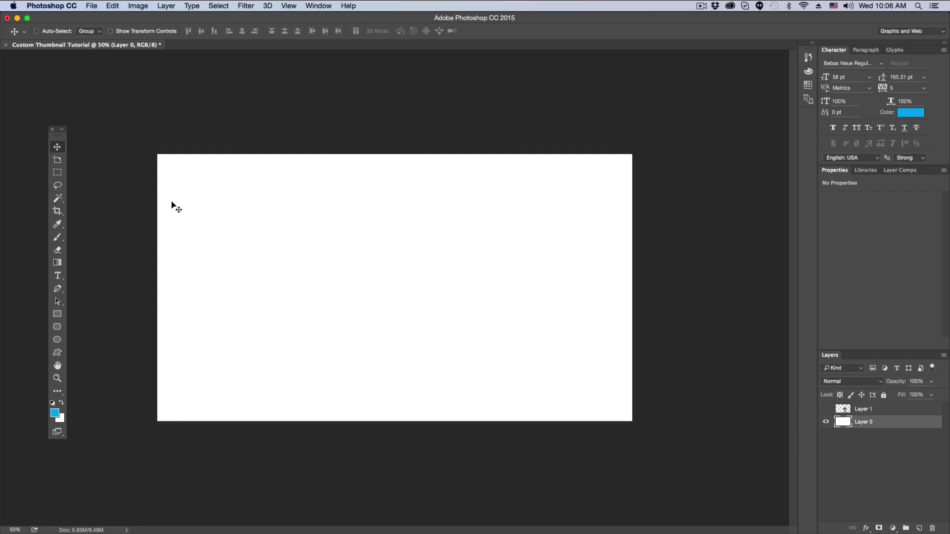
# Create a 1920 × 1080 px outlined rectangle shape layer, Rectangle 1, on the canvas
pyautogui.click(57, 313)
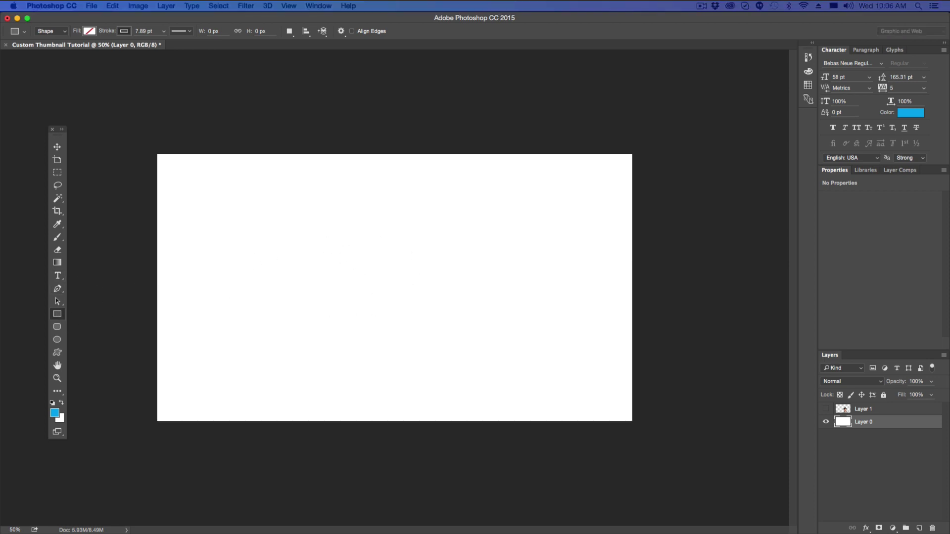
pyautogui.click(271, 165)
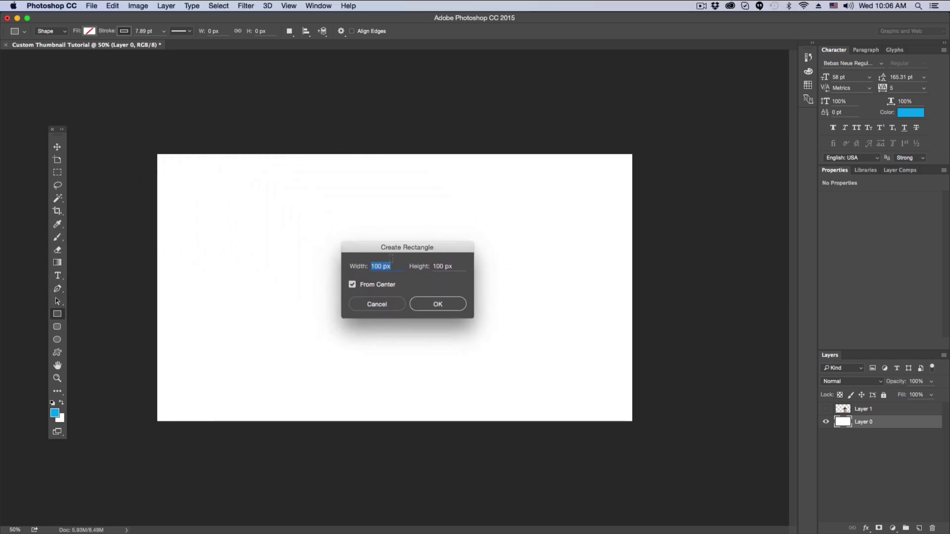
pyautogui.write('1920')
pyautogui.press('Tab')
pyautogui.write('1080')
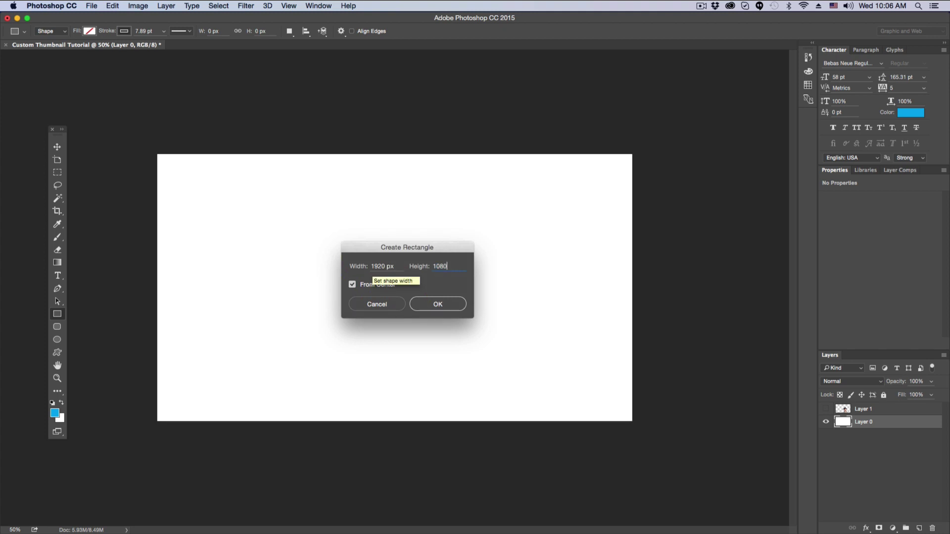
pyautogui.click(430, 305)
pyautogui.click(57, 147)
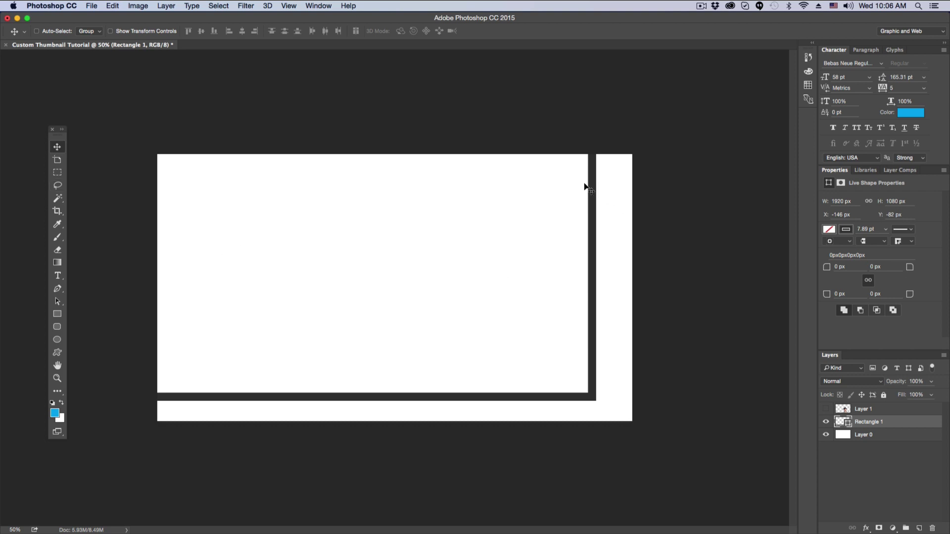
# Snap Rectangle 1 to 0,0, give it a bright green outline, and bring up its Layer Style
pyautogui.moveTo(592, 194); pyautogui.dragTo(625, 219)
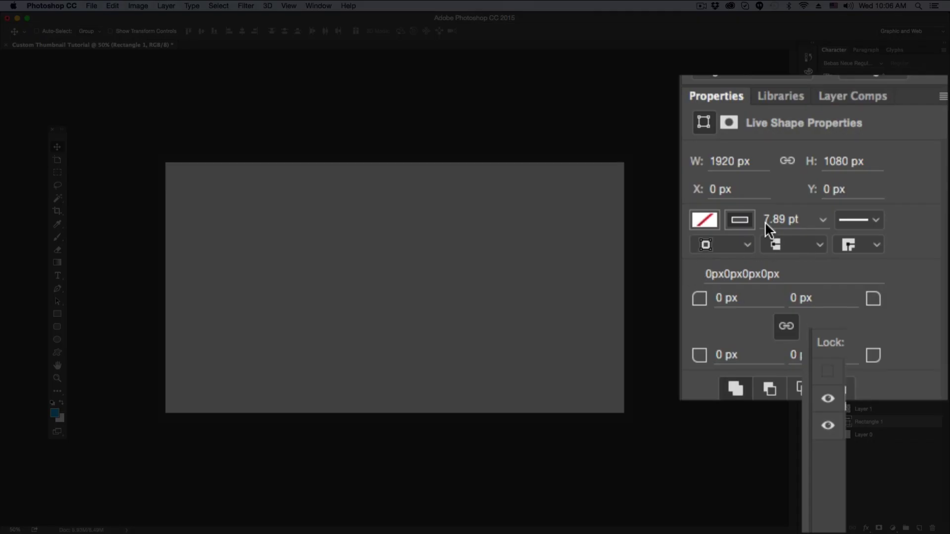
pyautogui.click(746, 224)
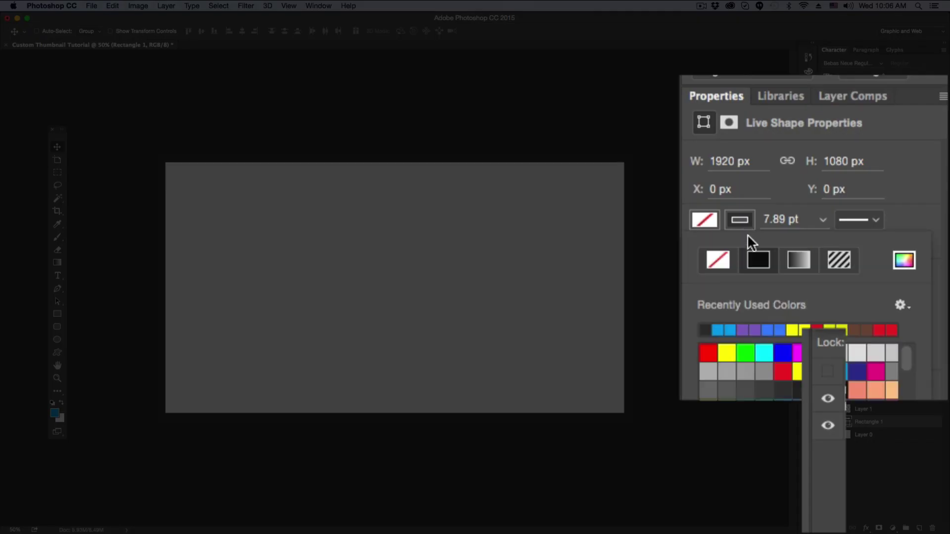
pyautogui.click(745, 353)
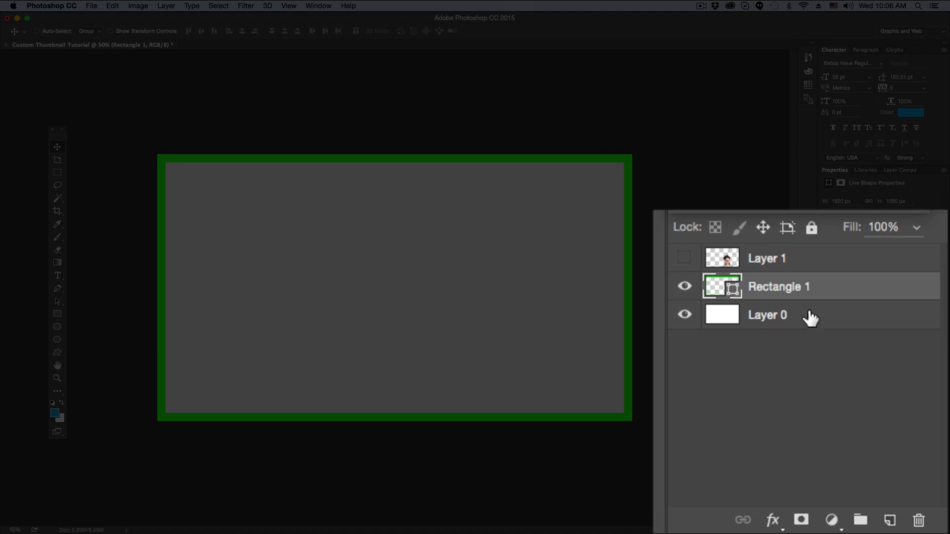
pyautogui.press('space')
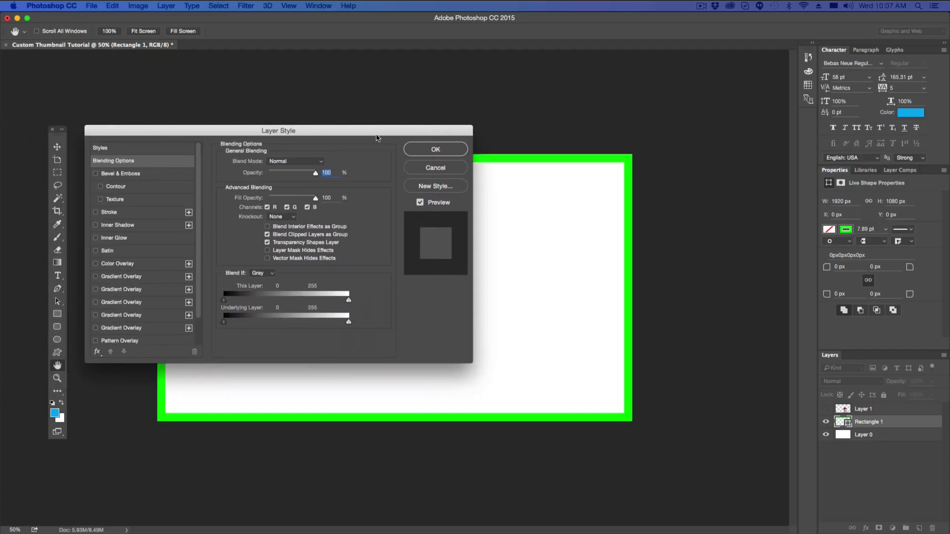
pyautogui.moveTo(366, 137); pyautogui.dragTo(493, 176)
# Apply a 7 px black inside Stroke effect to Rectangle 1
pyautogui.click(254, 251)
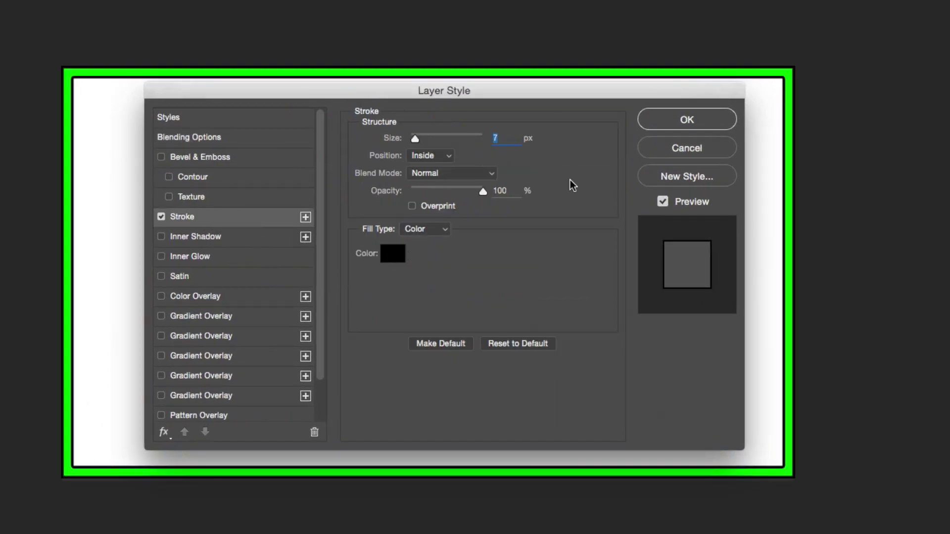
pyautogui.click(665, 120)
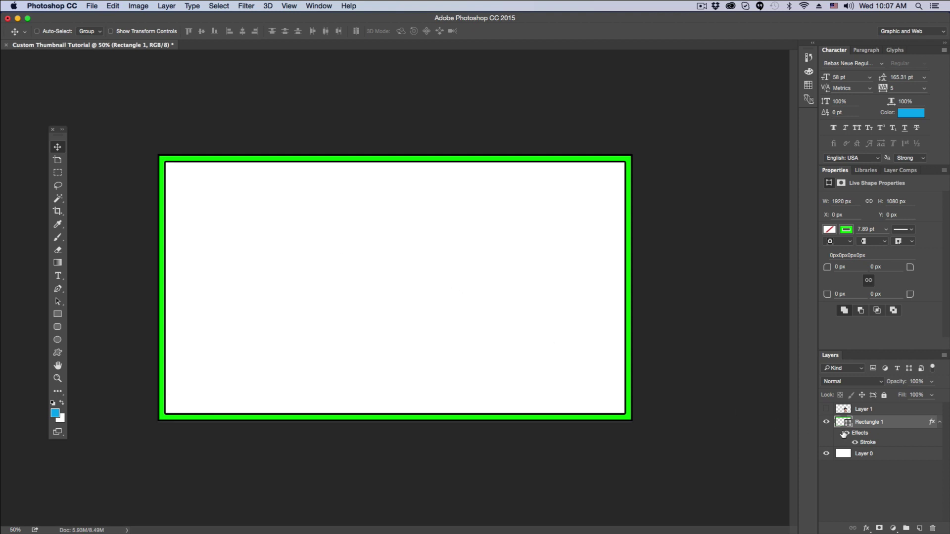
# Add a white-to-light-blue 90° Gradient Overlay to Layer 0 and bring up its Gradient Editor
pyautogui.doubleClick(892, 455)
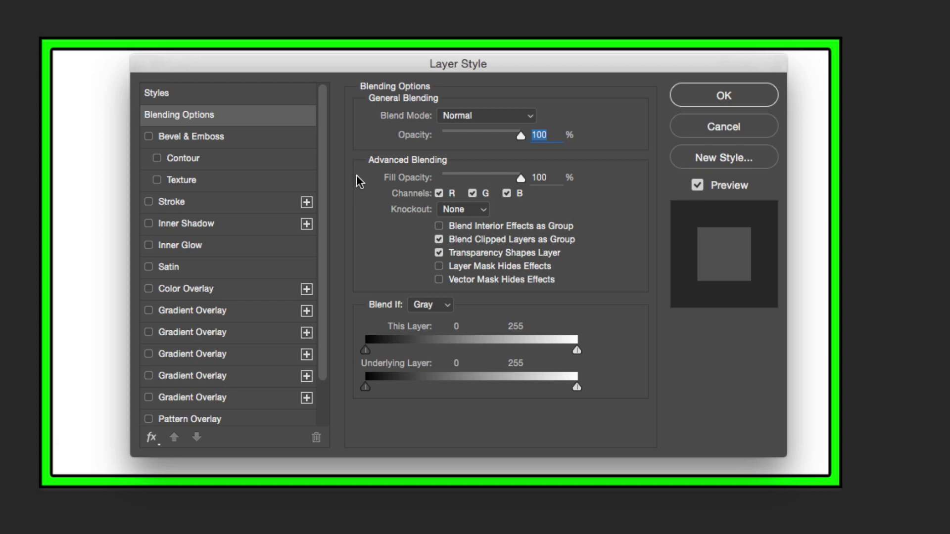
pyautogui.click(212, 313)
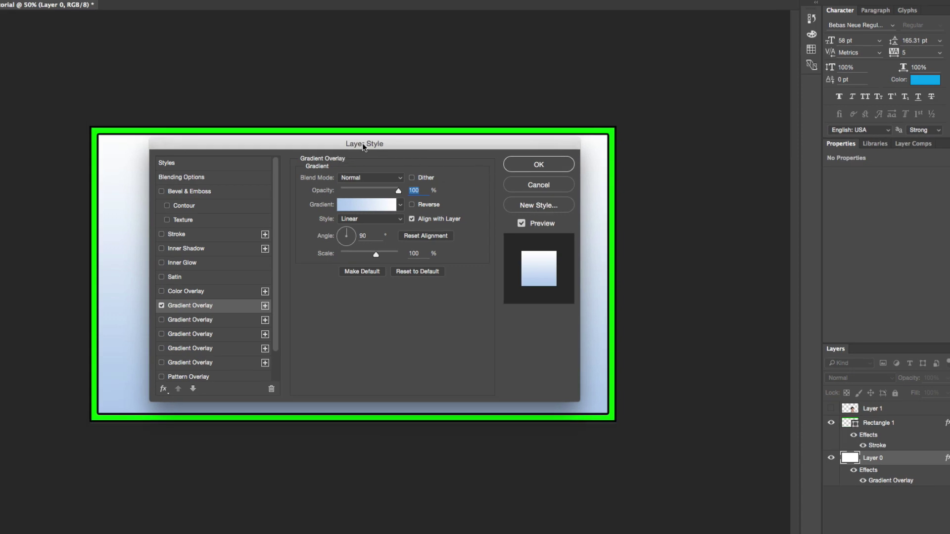
pyautogui.moveTo(363, 147); pyautogui.dragTo(693, 178)
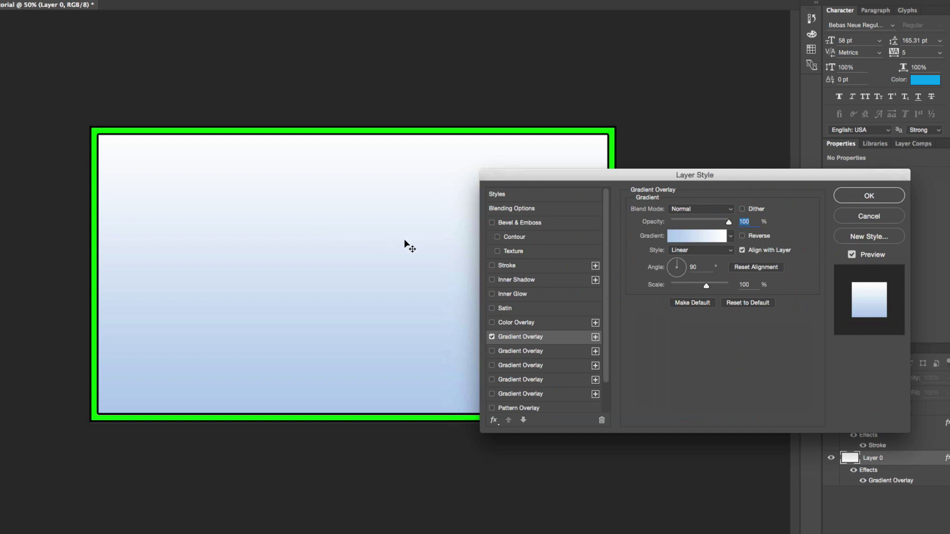
pyautogui.click(695, 236)
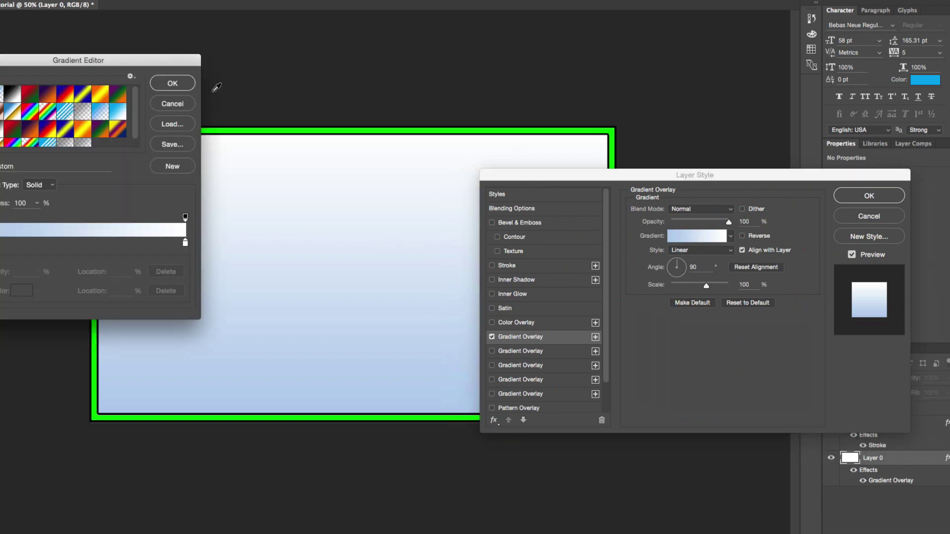
# Try the Orange, Yellow, Orange and Blue, Yellow, Blue gradient presets
pyautogui.moveTo(128, 59); pyautogui.dragTo(747, 169)
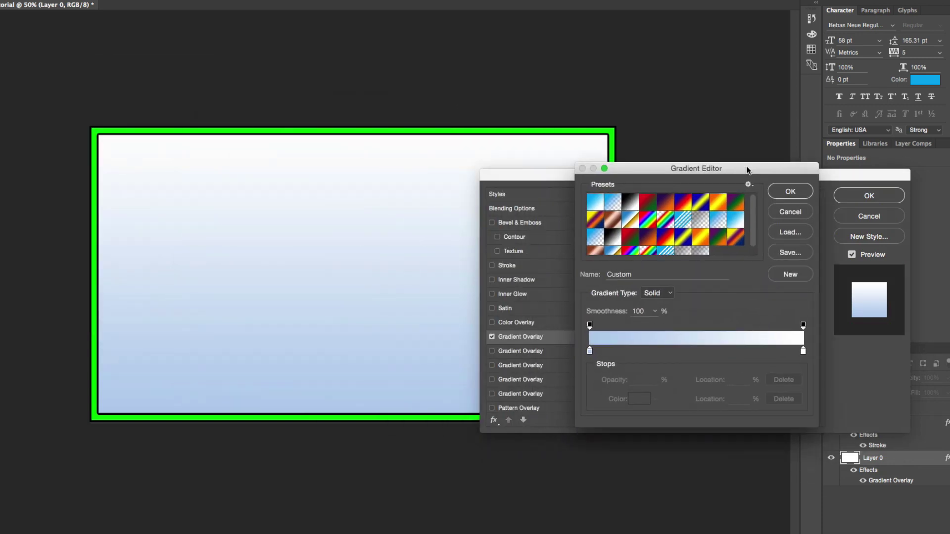
pyautogui.click(706, 241)
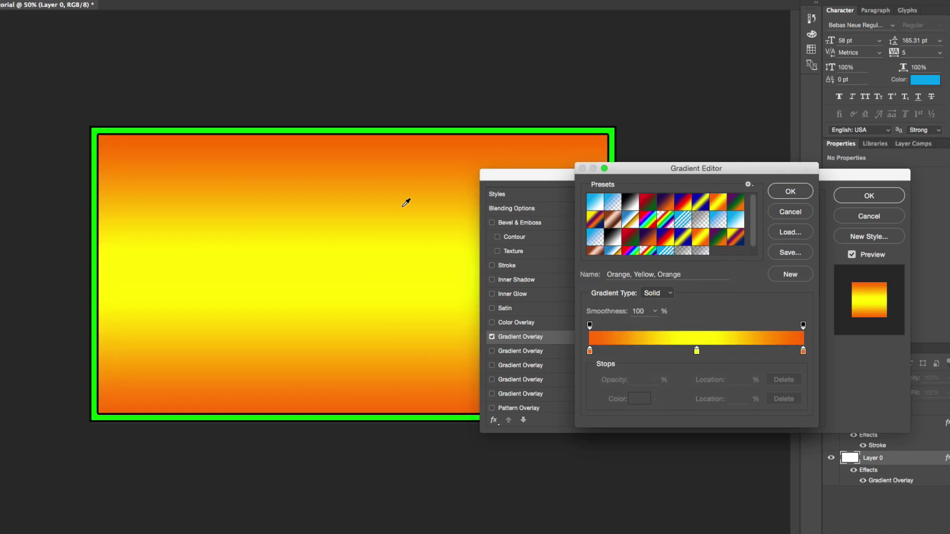
pyautogui.click(682, 235)
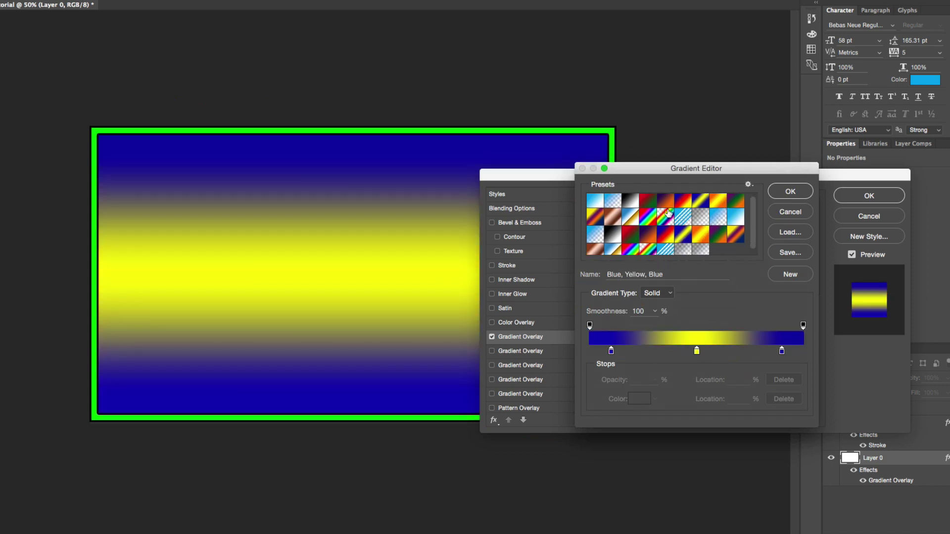
pyautogui.click(705, 236)
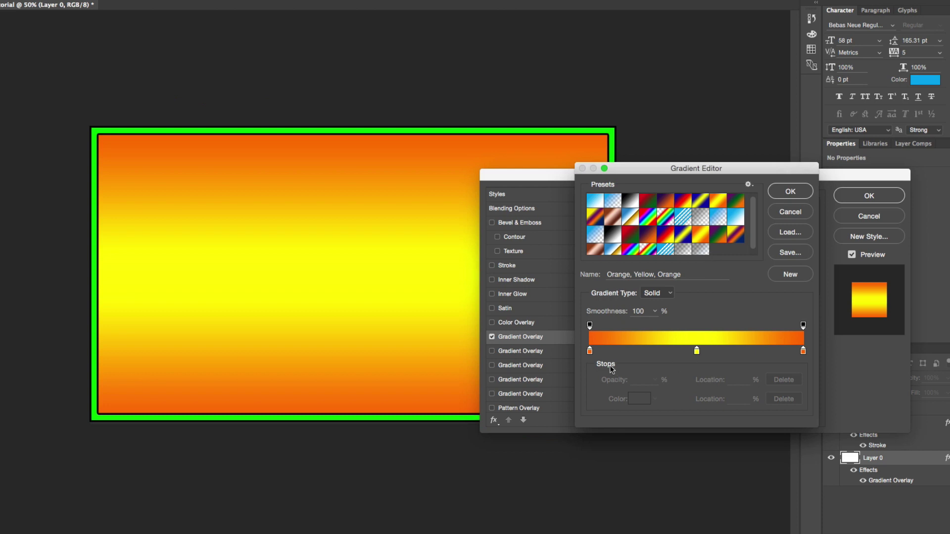
# Trial a light blue colour on the left orange stop, then discard it
pyautogui.click(590, 352)
pyautogui.click(639, 399)
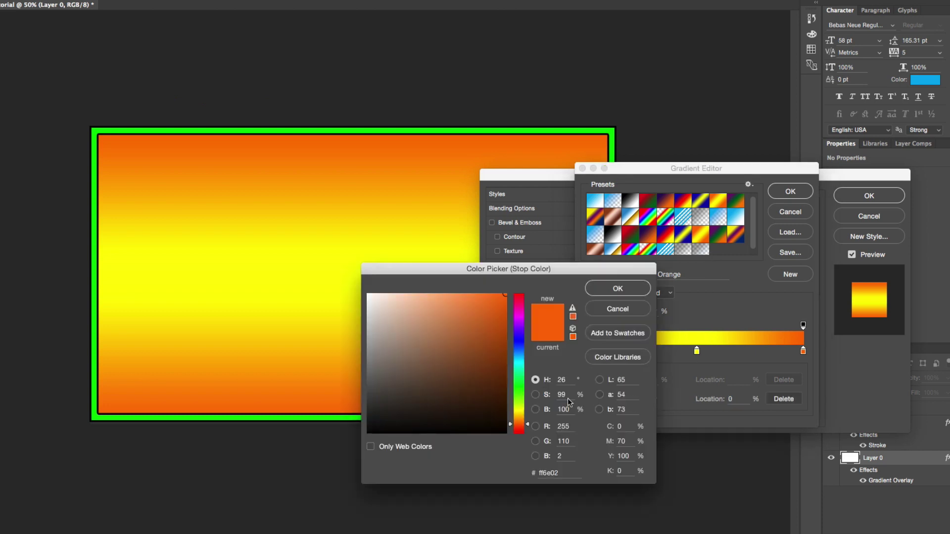
pyautogui.moveTo(525, 342); pyautogui.dragTo(525, 356)
pyautogui.click(477, 333)
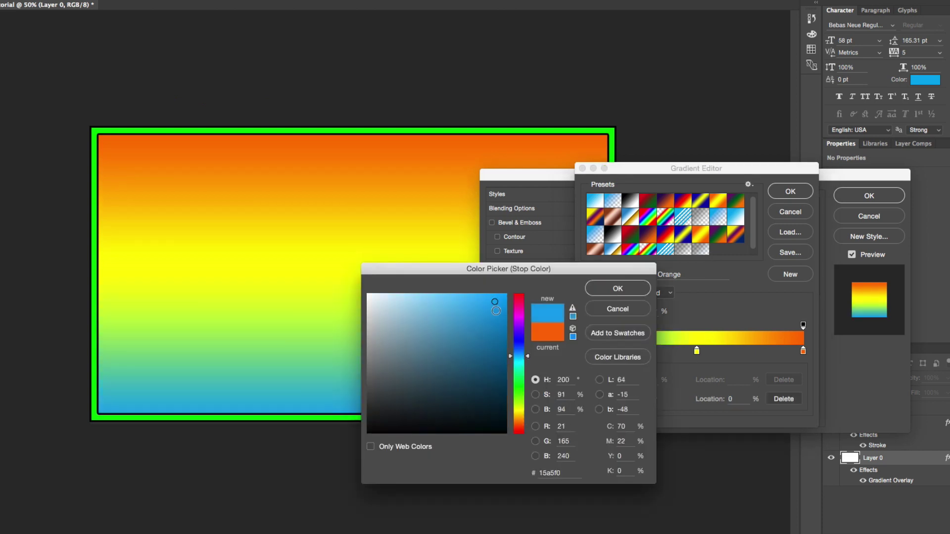
pyautogui.click(446, 354)
pyautogui.moveTo(424, 360)
pyautogui.mouseDown()
pyautogui.moveTo(424, 314)
pyautogui.moveTo(411, 318)
pyautogui.mouseUp()
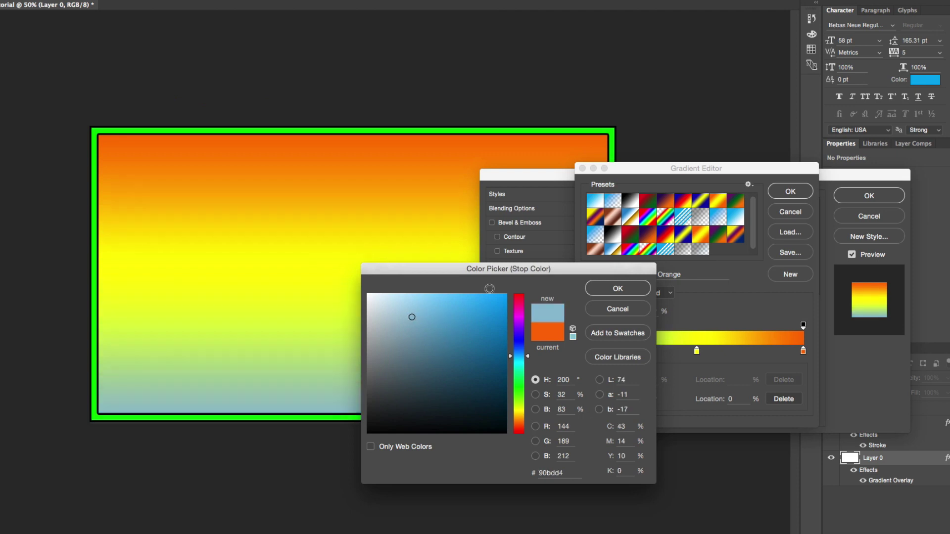
pyautogui.click(618, 310)
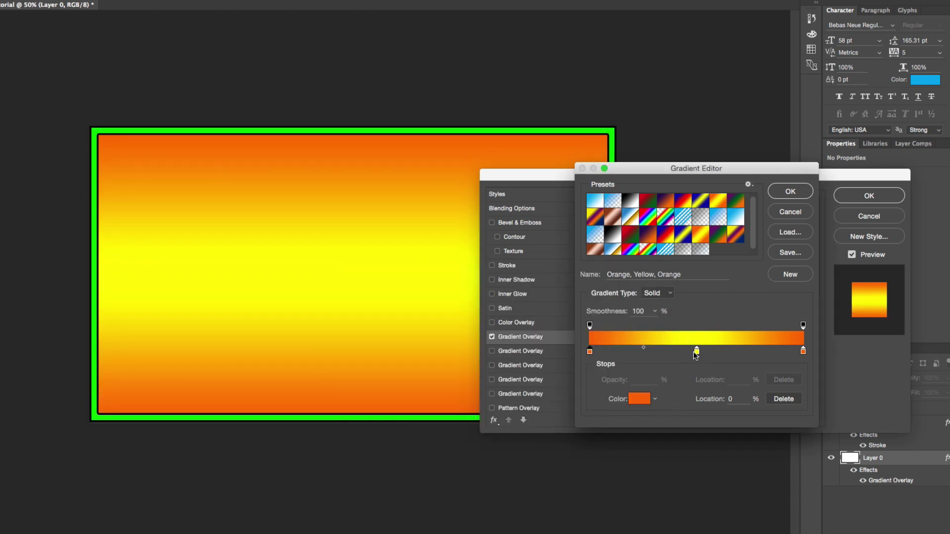
# Move the yellow stop to the start, recolour it magenta, then cancel the Gradient Editor
pyautogui.moveTo(699, 351); pyautogui.dragTo(576, 351)
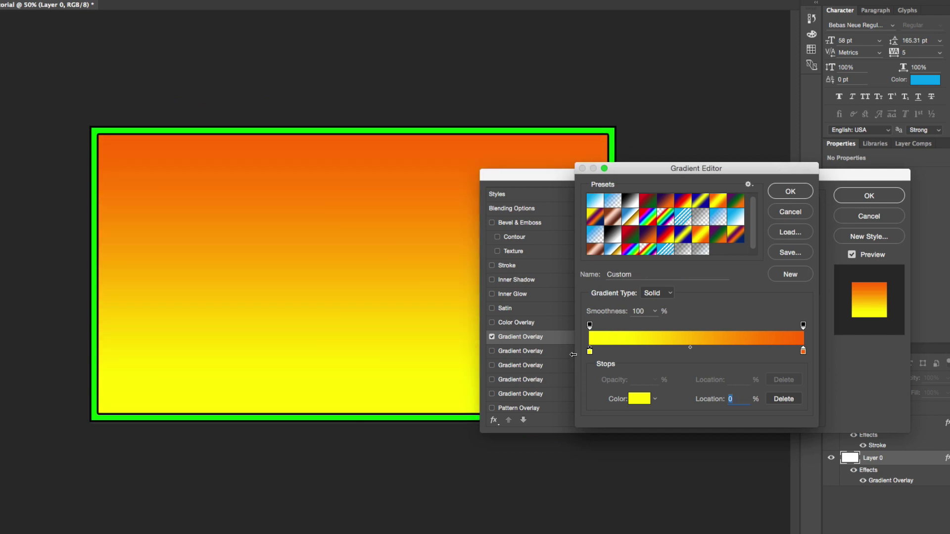
pyautogui.click(642, 400)
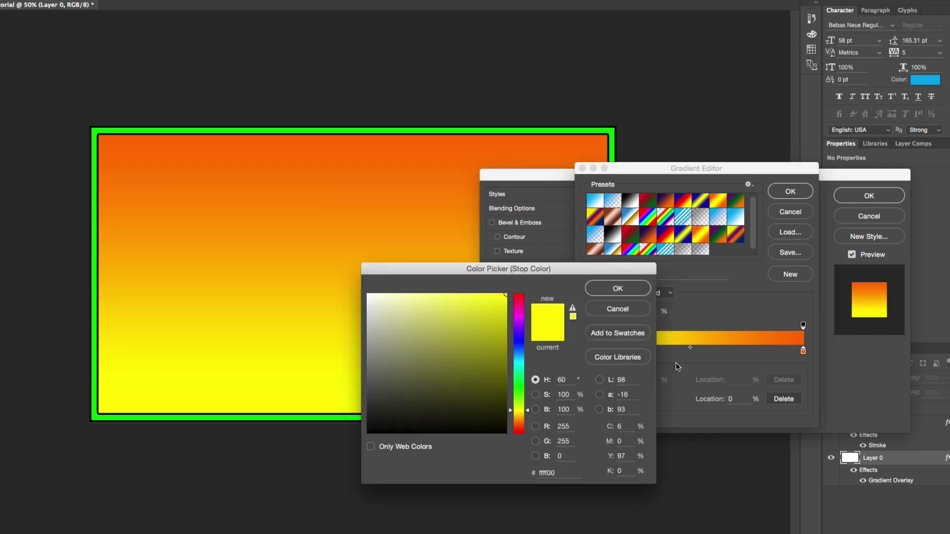
pyautogui.click(518, 354)
pyautogui.moveTo(470, 349); pyautogui.dragTo(455, 306)
pyautogui.click(485, 305)
pyautogui.click(518, 320)
pyautogui.click(453, 312)
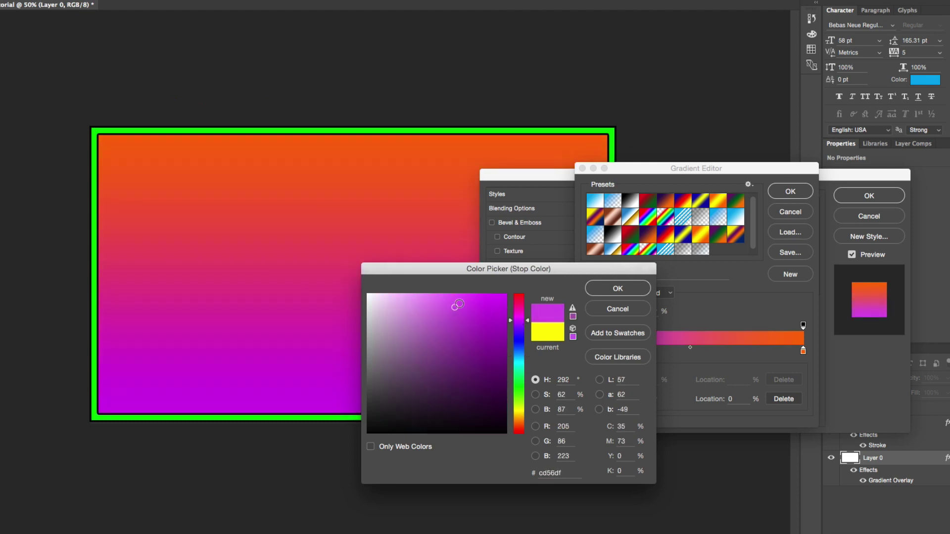
pyautogui.click(459, 303)
pyautogui.click(611, 290)
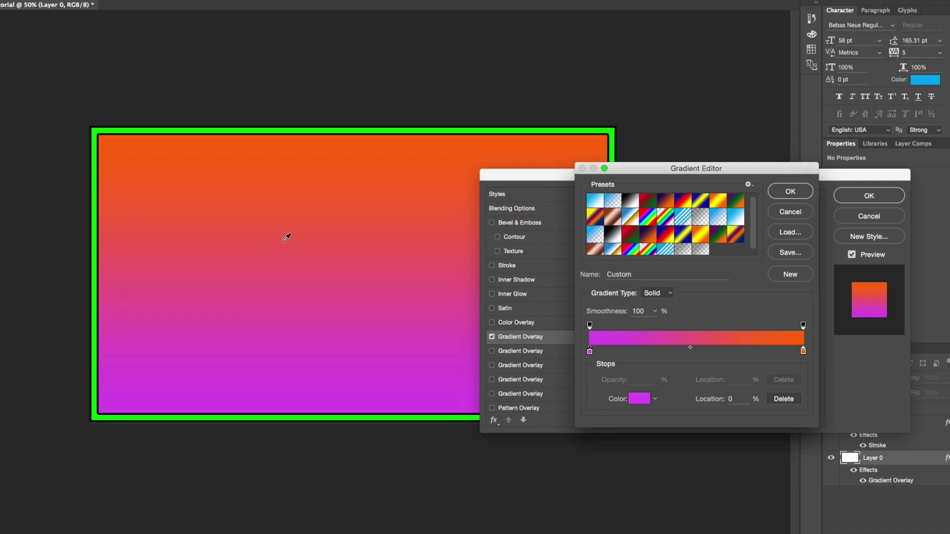
pyautogui.click(782, 213)
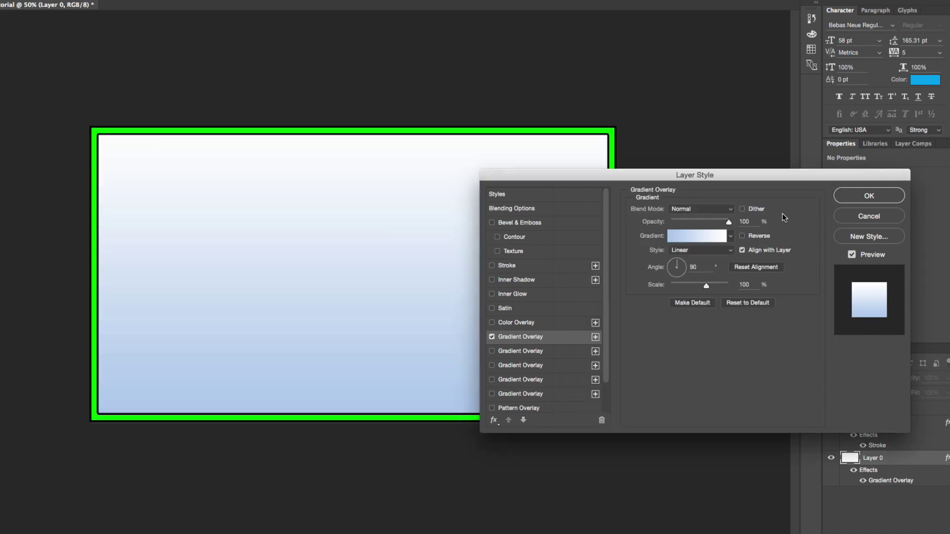
# Cancel Layer Style so Layer 0 keeps no gradient overlay
pyautogui.click(868, 216)
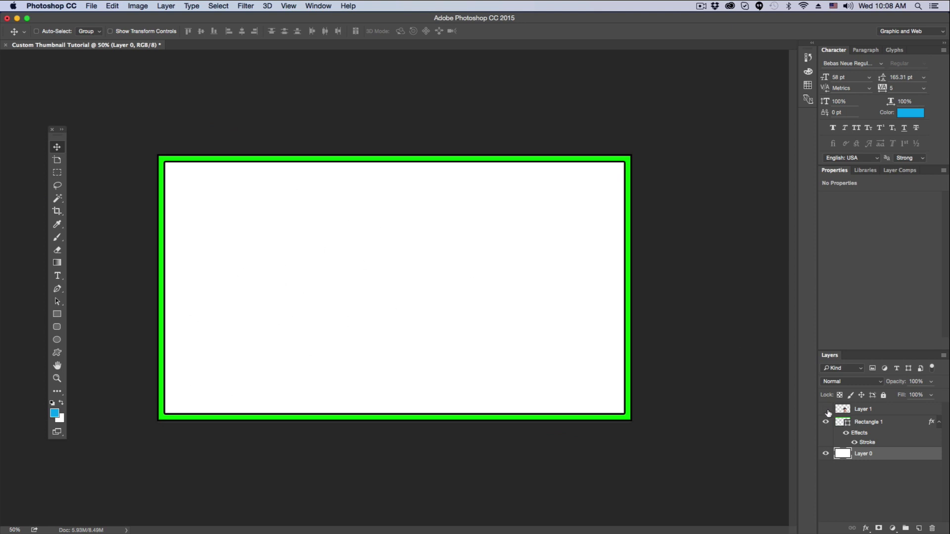
# Reveal the smiling man's photo on Layer 1 and shift it toward the left
pyautogui.click(826, 409)
pyautogui.moveTo(470, 366); pyautogui.dragTo(474, 321)
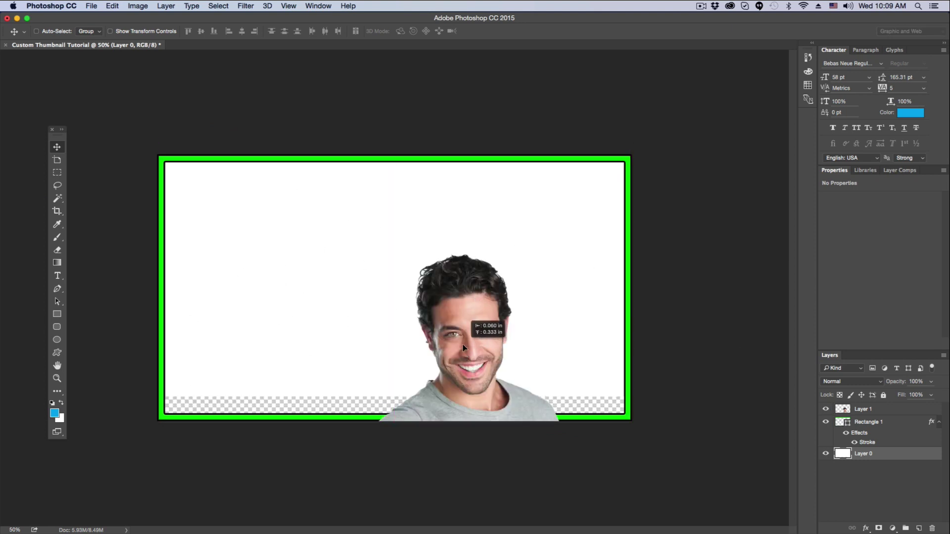
pyautogui.press('super+z')
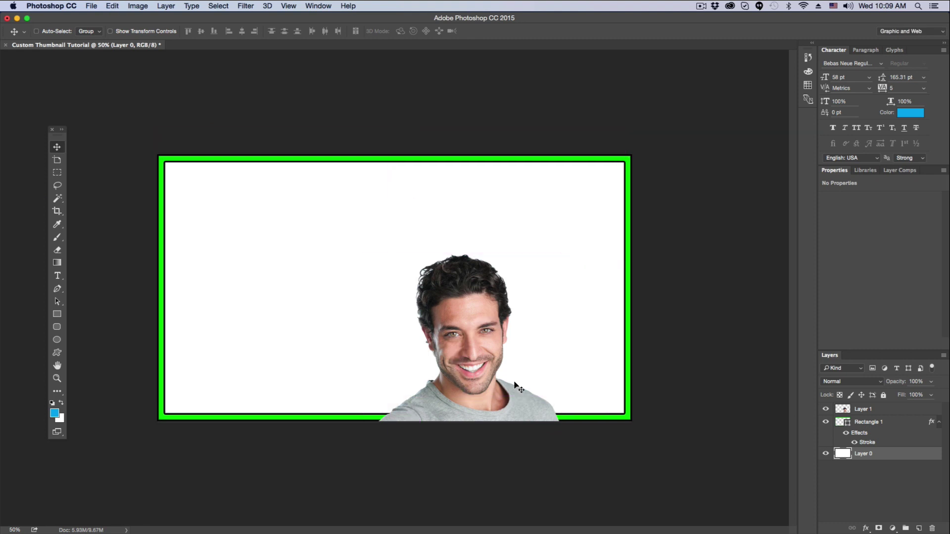
pyautogui.click(857, 410)
pyautogui.moveTo(466, 354); pyautogui.dragTo(283, 326)
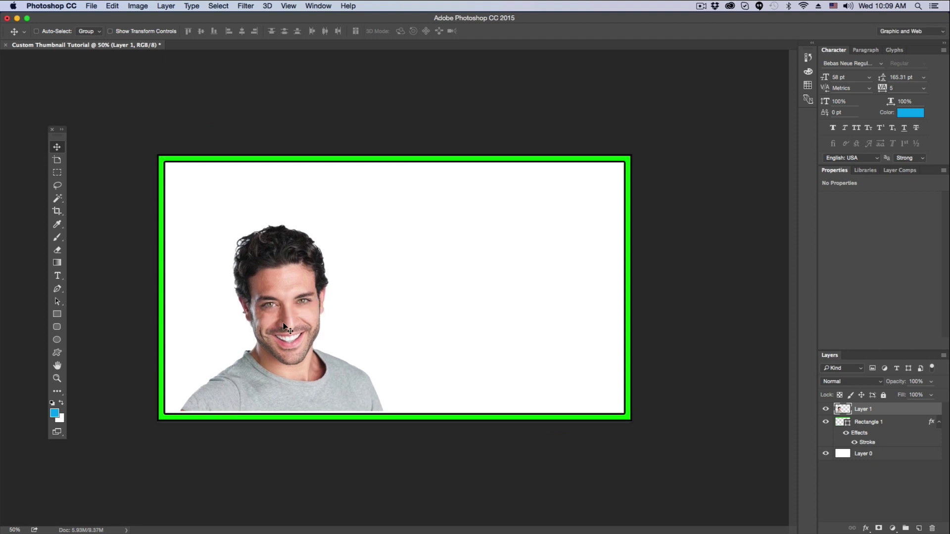
# Stack Layer 1 beneath Rectangle 1 and nudge the photo into the lower-left corner
pyautogui.moveTo(884, 410); pyautogui.dragTo(894, 446)
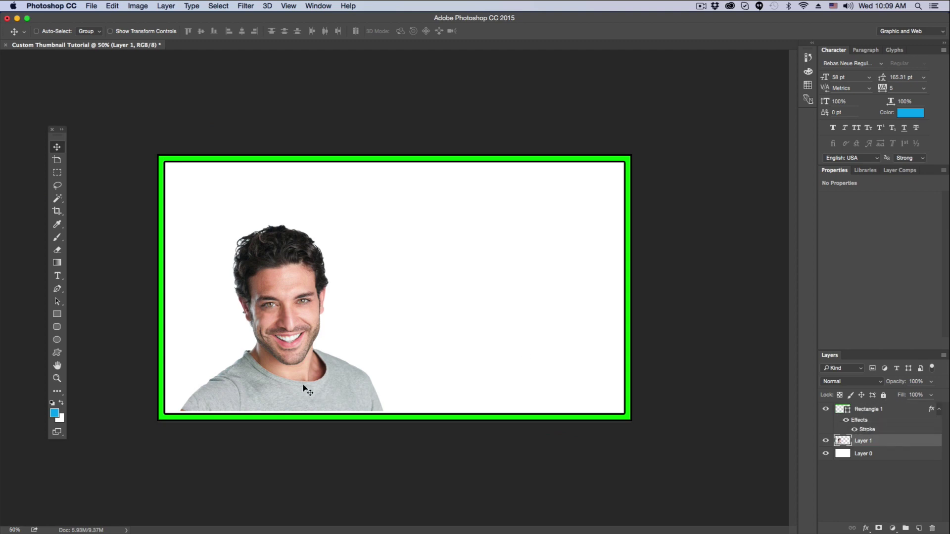
pyautogui.moveTo(290, 376); pyautogui.dragTo(265, 388)
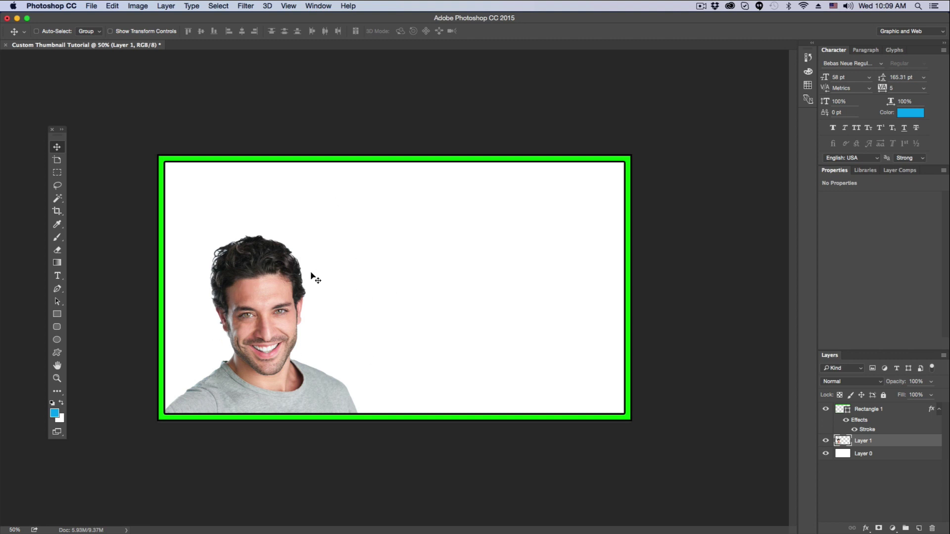
pyautogui.moveTo(289, 294); pyautogui.dragTo(278, 337)
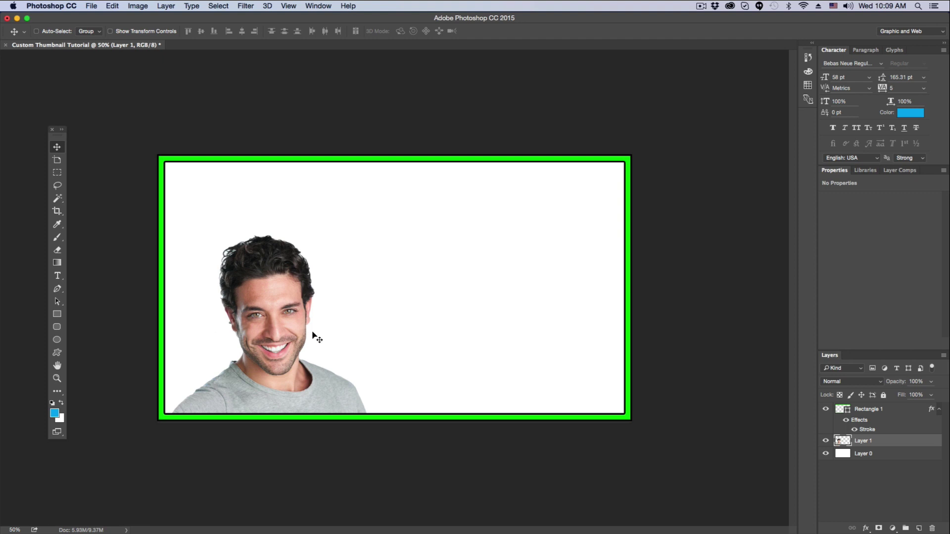
pyautogui.moveTo(279, 390)
pyautogui.mouseDown()
pyautogui.moveTo(280, 341)
pyautogui.moveTo(278, 390)
pyautogui.moveTo(497, 391)
pyautogui.moveTo(270, 398)
pyautogui.mouseUp()
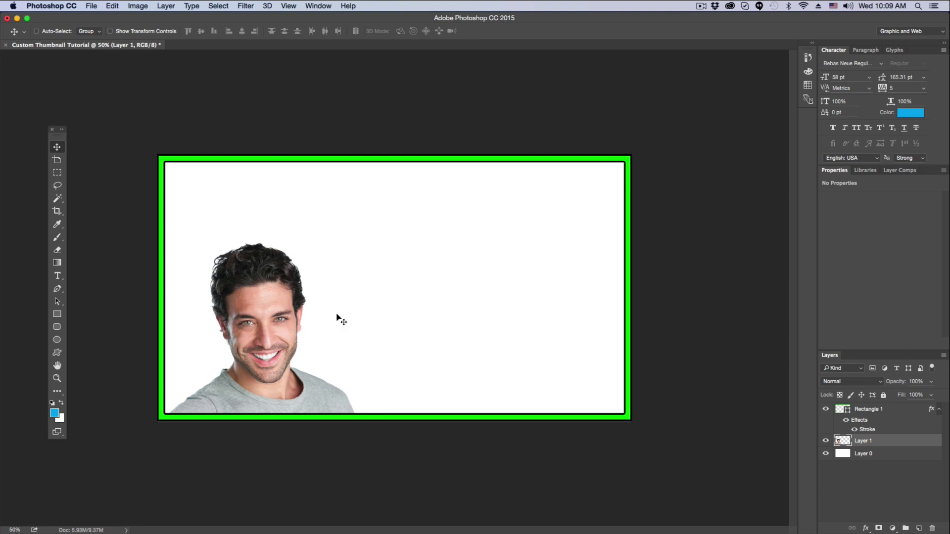
# Toggle the green frame's visibility to check it, then hide the man's photo layer
pyautogui.click(825, 410)
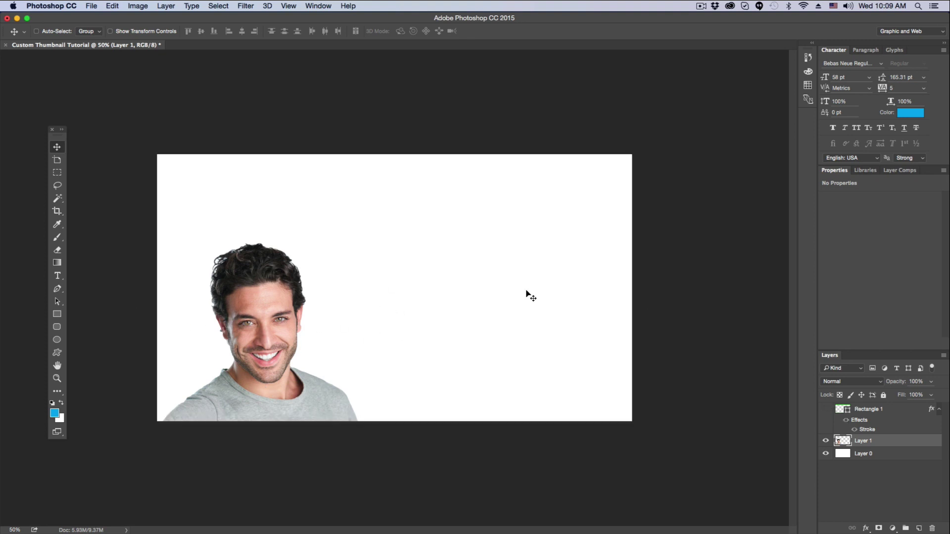
pyautogui.click(825, 410)
pyautogui.click(825, 441)
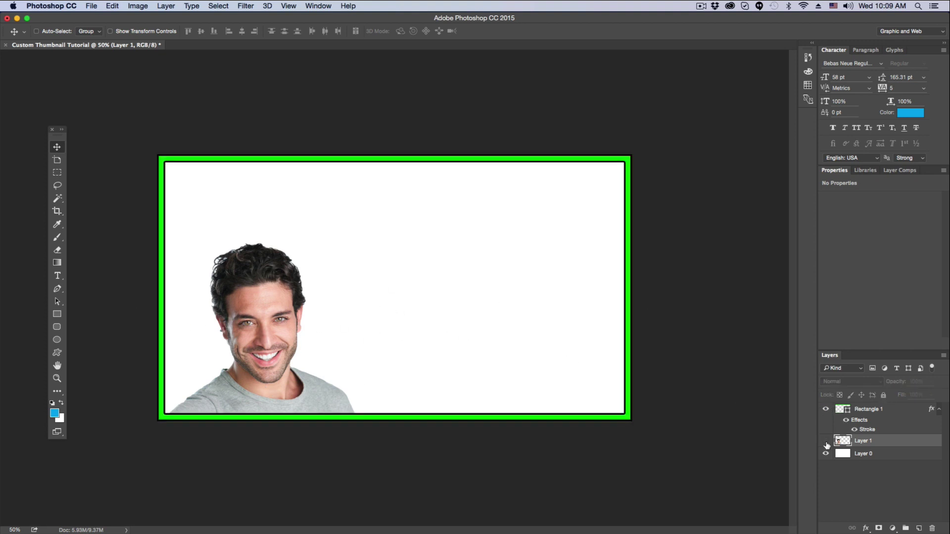
# Start an empty type layer, Layer 2, on the canvas with the Horizontal Type tool
pyautogui.click(57, 280)
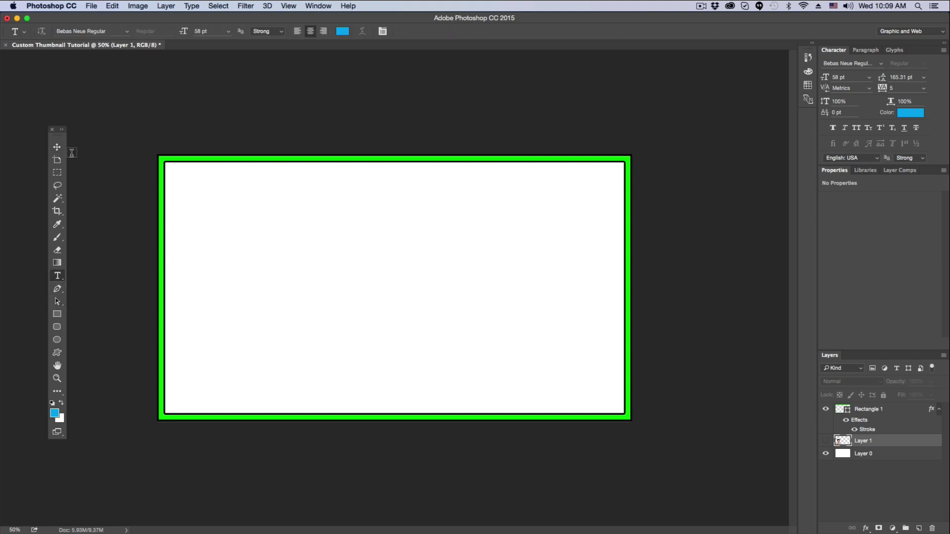
pyautogui.moveTo(61, 140); pyautogui.dragTo(113, 149)
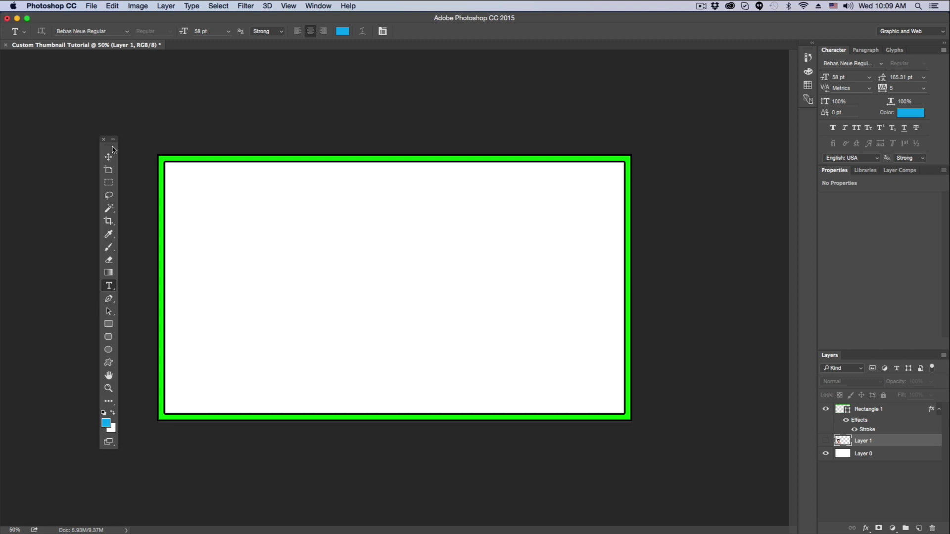
pyautogui.click(269, 282)
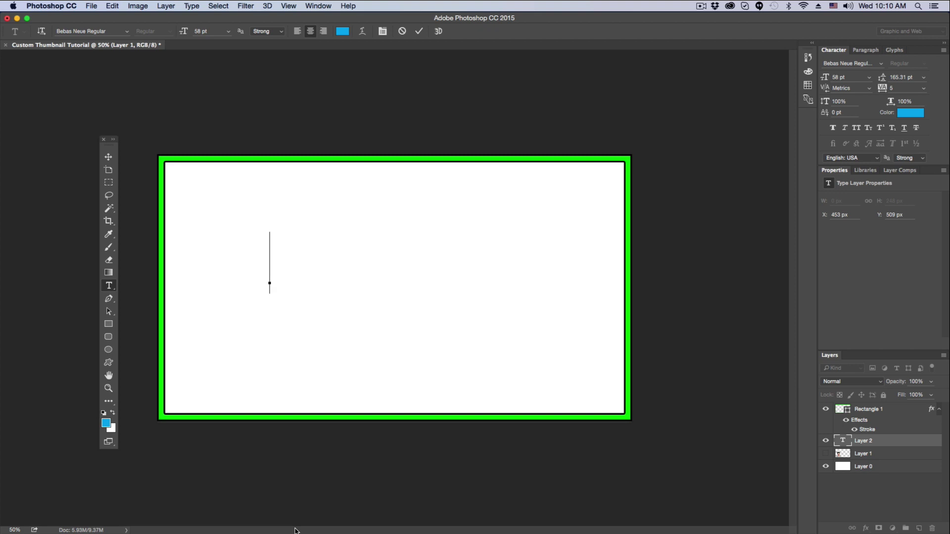
# Enter 'TYPE TITLE HERE' in blue Bebas Neue Regular and centre it on the canvas
pyautogui.write('TYPE TITLE')
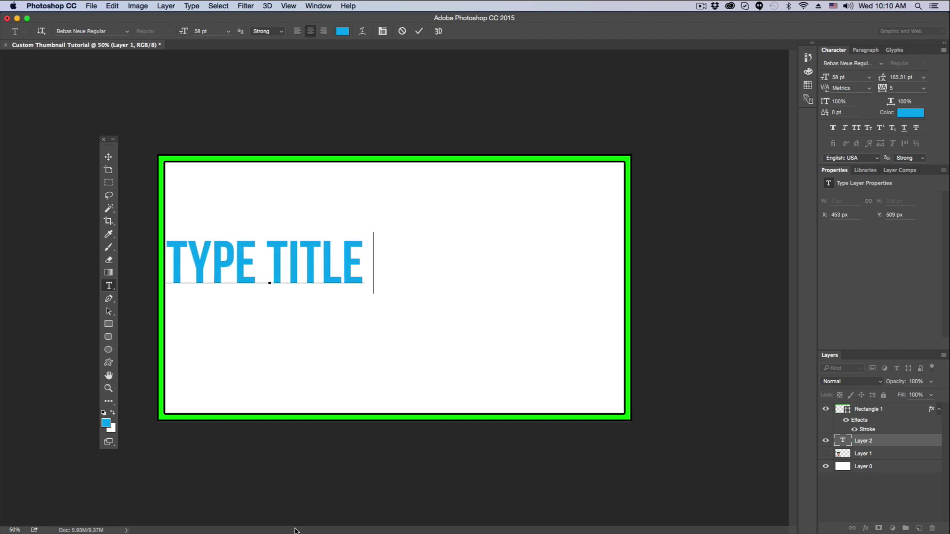
pyautogui.write(' HERE')
pyautogui.press('super+a')
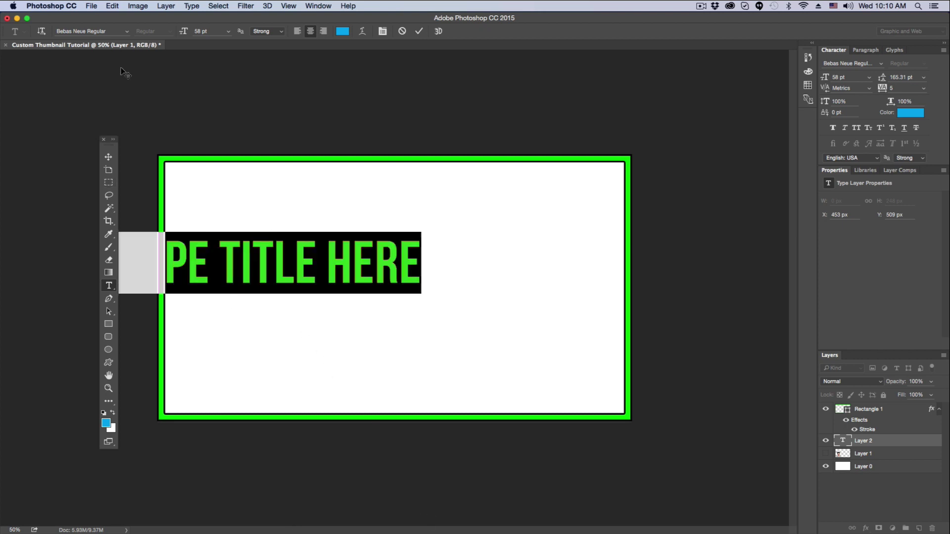
pyautogui.click(127, 32)
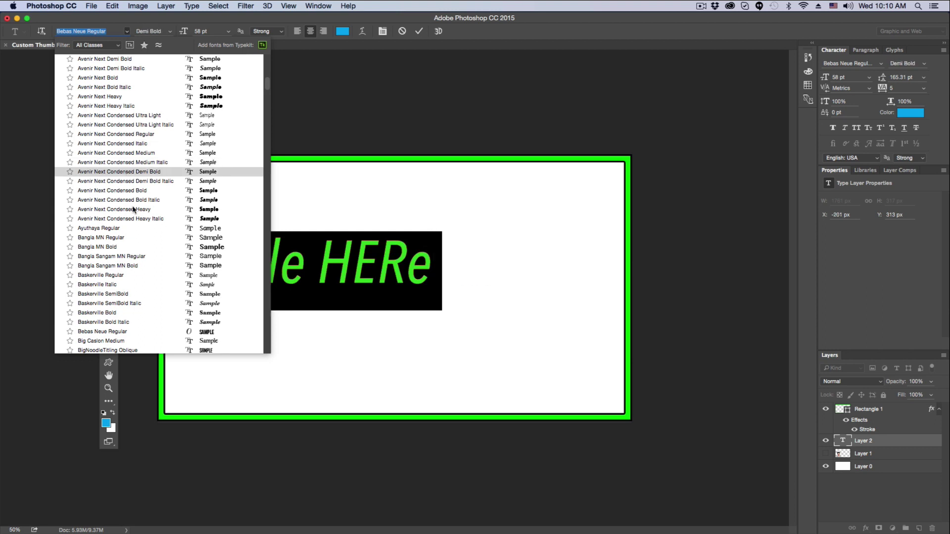
pyautogui.click(123, 332)
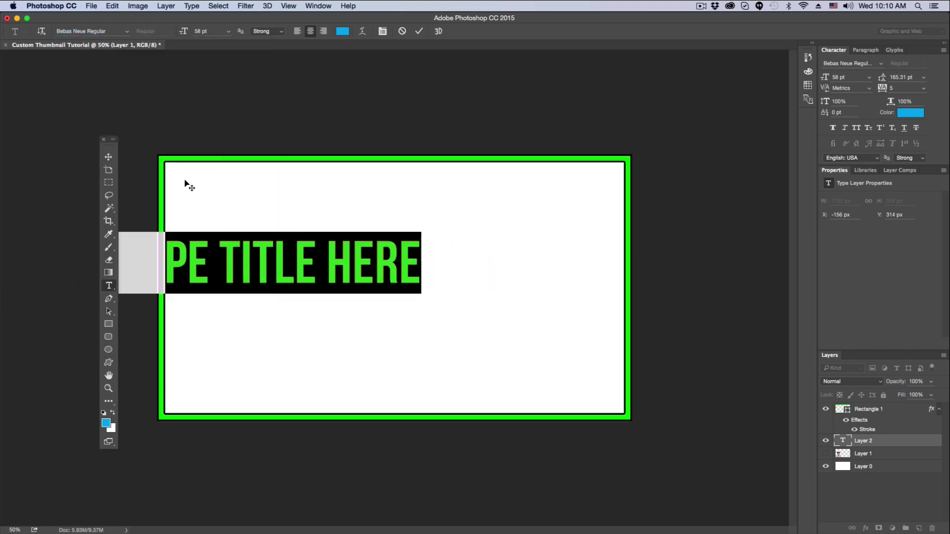
pyautogui.click(109, 157)
pyautogui.moveTo(239, 259); pyautogui.dragTo(365, 289)
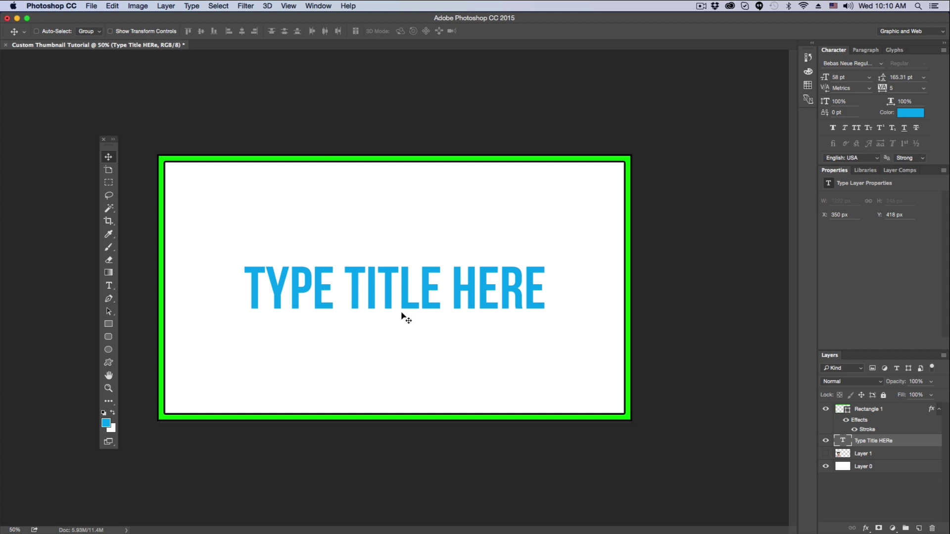
# Change the whole 'Type Title HERe' line from Bebas Neue to the Riffic Regular font
pyautogui.click(108, 285)
pyautogui.tripleClick(300, 296)
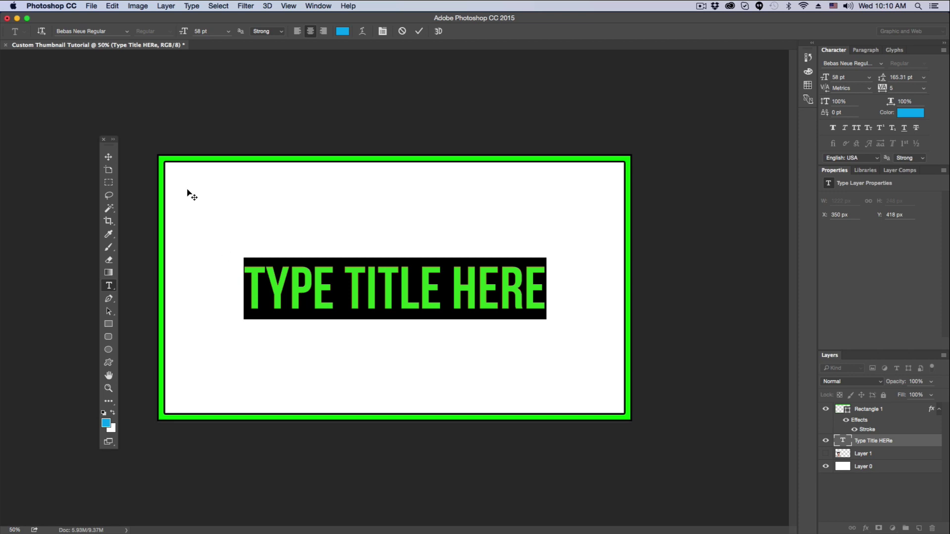
pyautogui.click(127, 32)
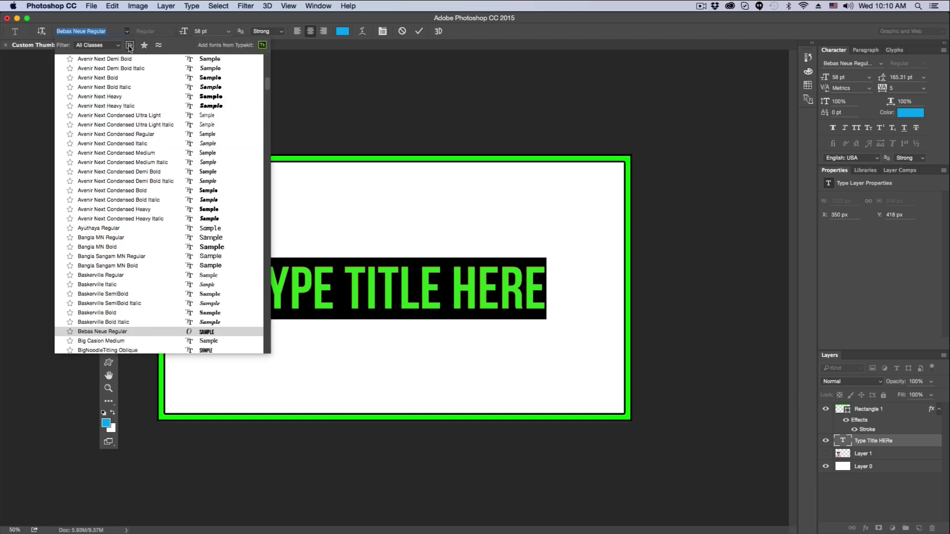
pyautogui.scroll(-15, 127, 237)
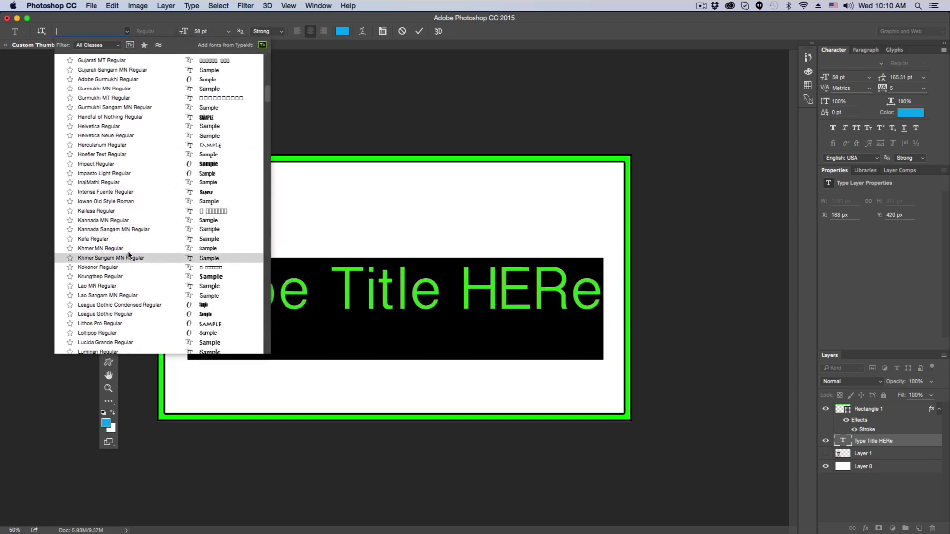
pyautogui.scroll(-15, 131, 260)
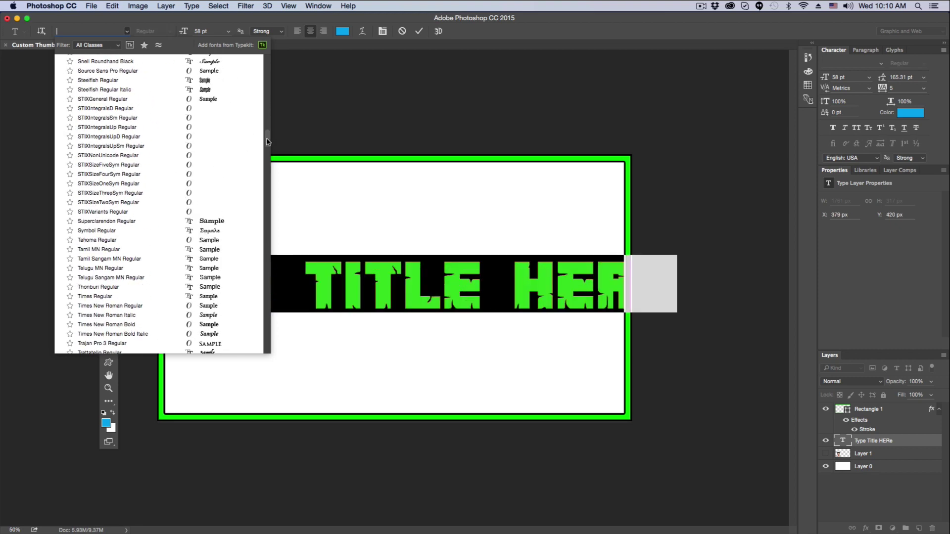
pyautogui.moveTo(266, 142)
pyautogui.mouseDown()
pyautogui.moveTo(269, 91)
pyautogui.moveTo(268, 117)
pyautogui.mouseUp()
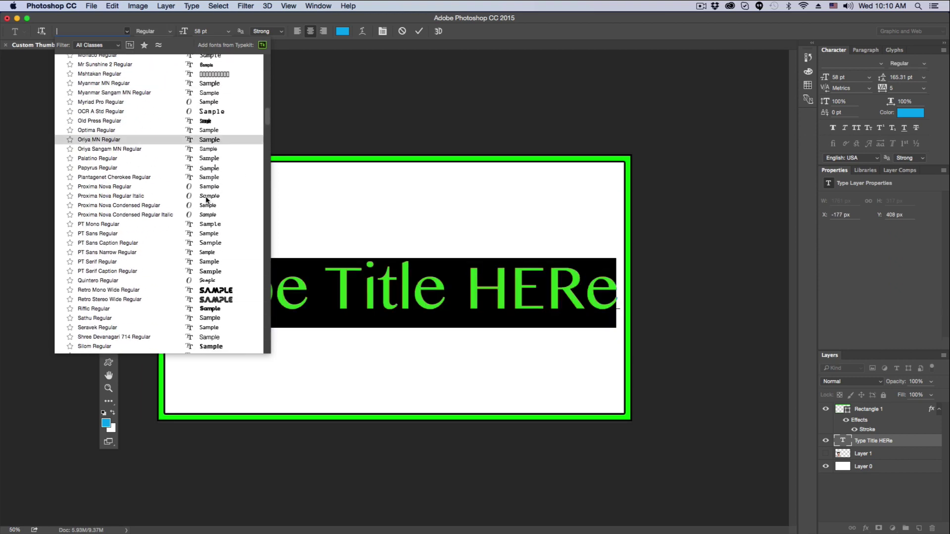
pyautogui.click(110, 308)
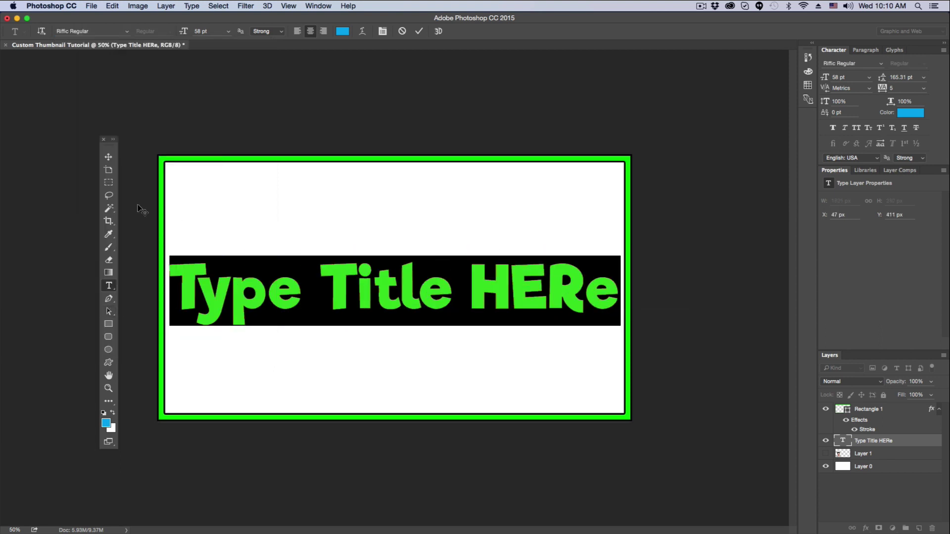
pyautogui.click(109, 157)
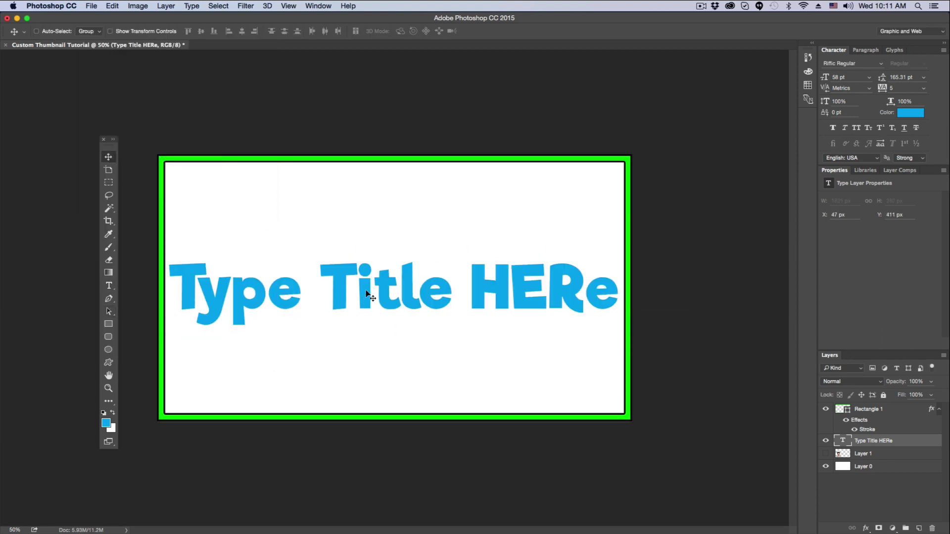
# Drag the 'Type Title HERe' title with distance guides until it snaps to the canvas centre
pyautogui.moveTo(367, 295); pyautogui.dragTo(370, 296)
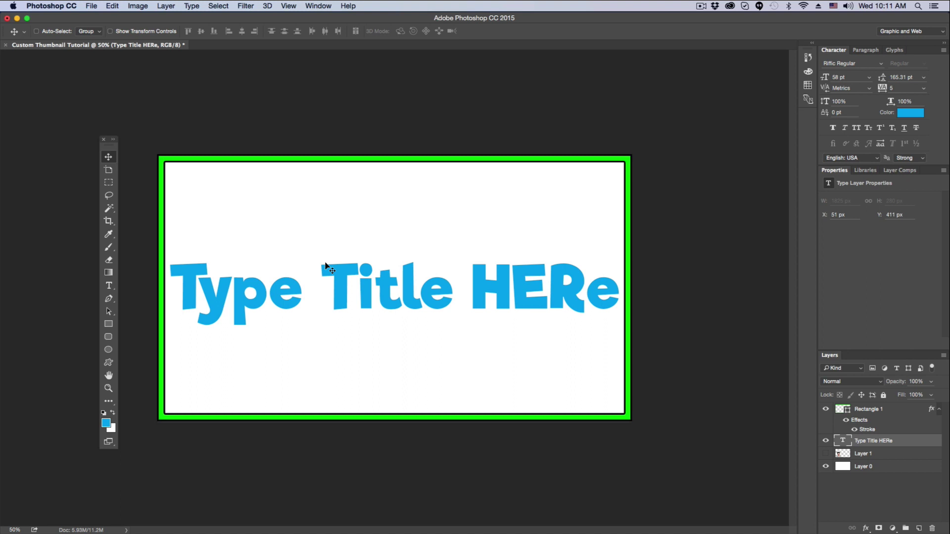
pyautogui.press('super')
pyautogui.moveTo(271, 293); pyautogui.dragTo(291, 298)
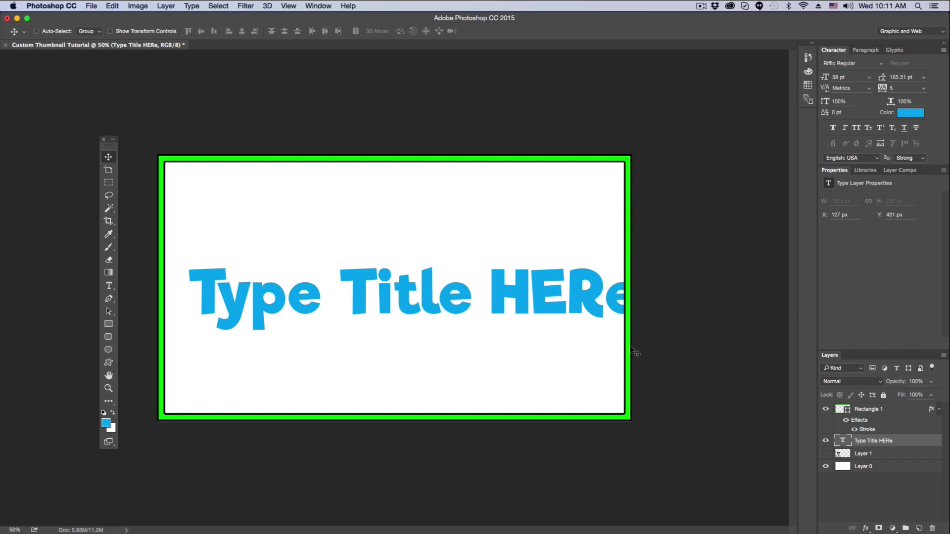
pyautogui.moveTo(442, 304); pyautogui.dragTo(421, 302)
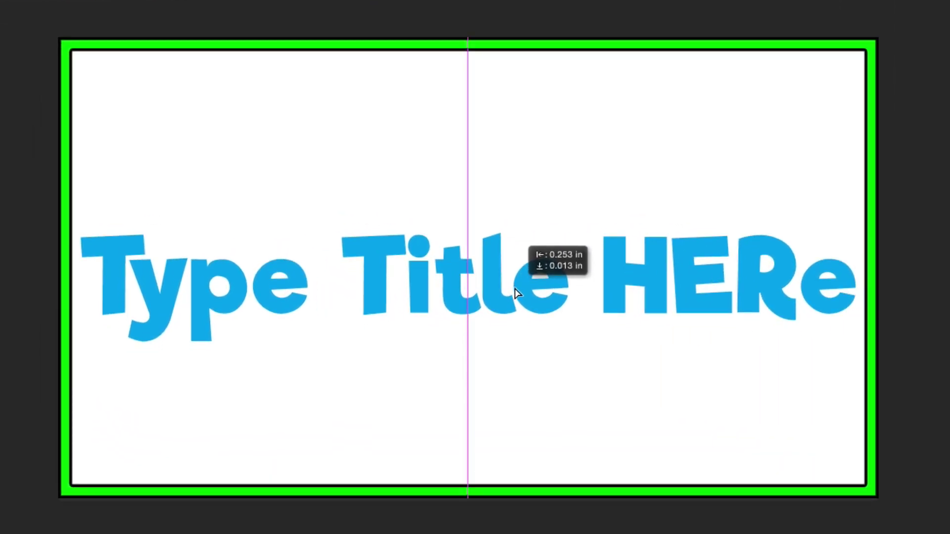
pyautogui.moveTo(514, 289); pyautogui.dragTo(516, 268)
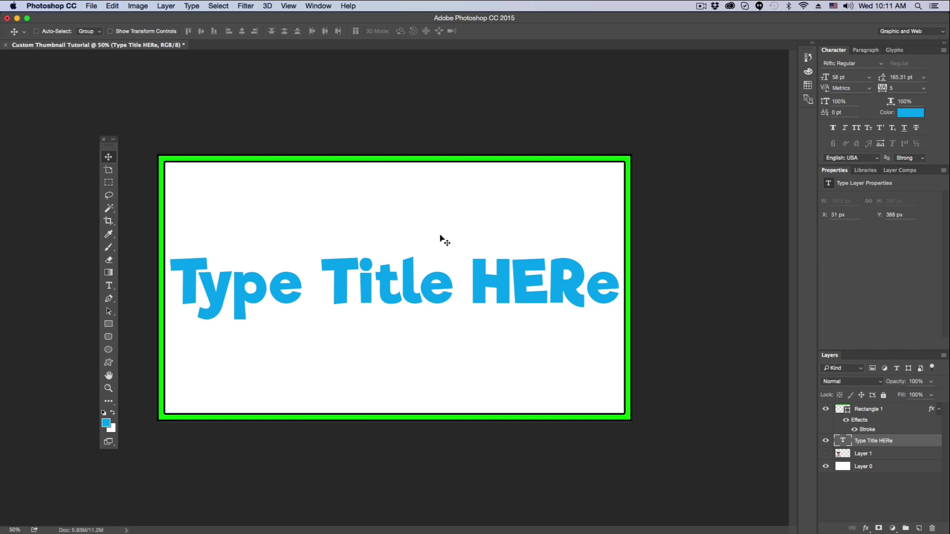
pyautogui.click(825, 454)
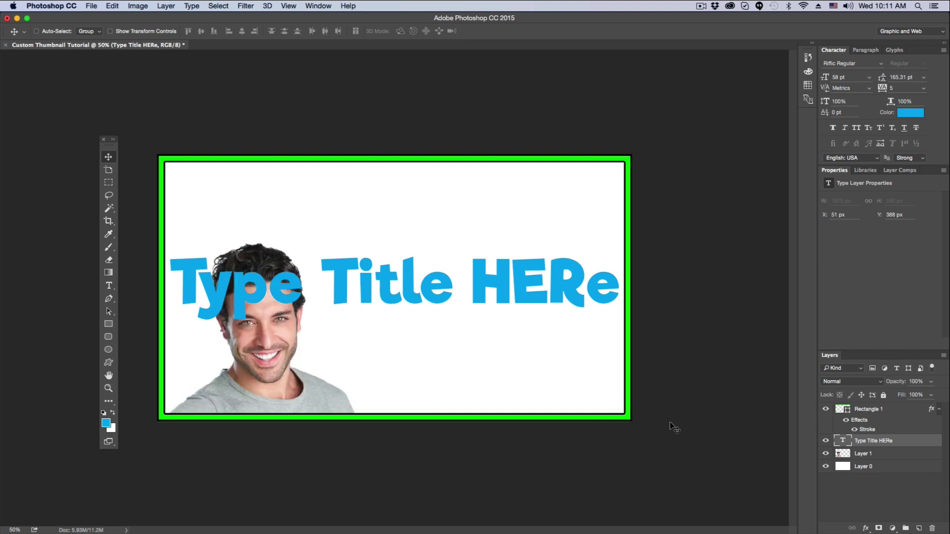
pyautogui.moveTo(246, 362); pyautogui.dragTo(261, 344)
pyautogui.click(865, 454)
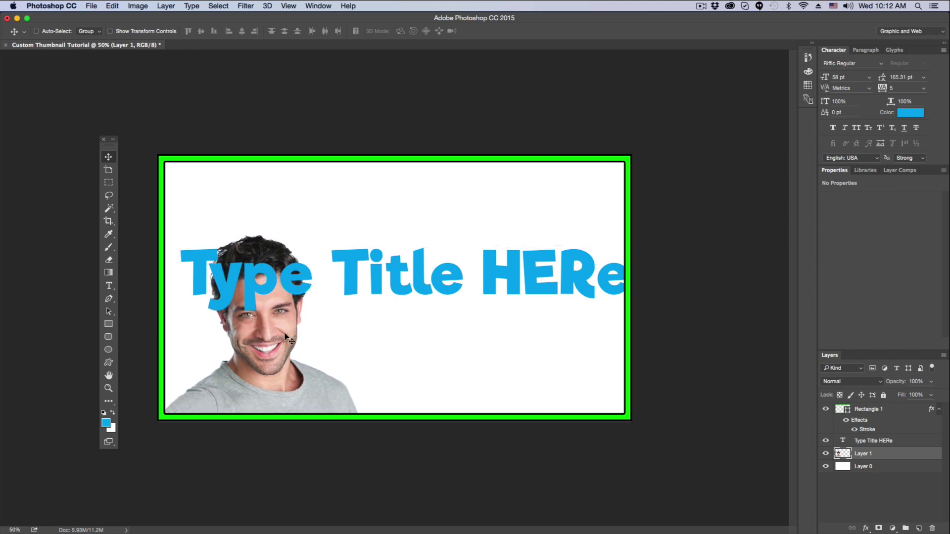
pyautogui.click(825, 453)
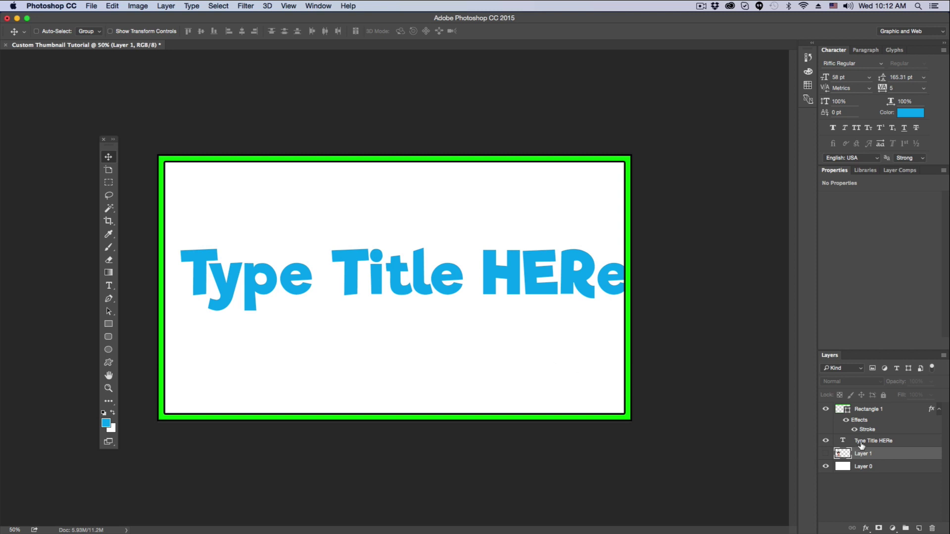
pyautogui.click(887, 442)
pyautogui.moveTo(498, 295); pyautogui.dragTo(487, 304)
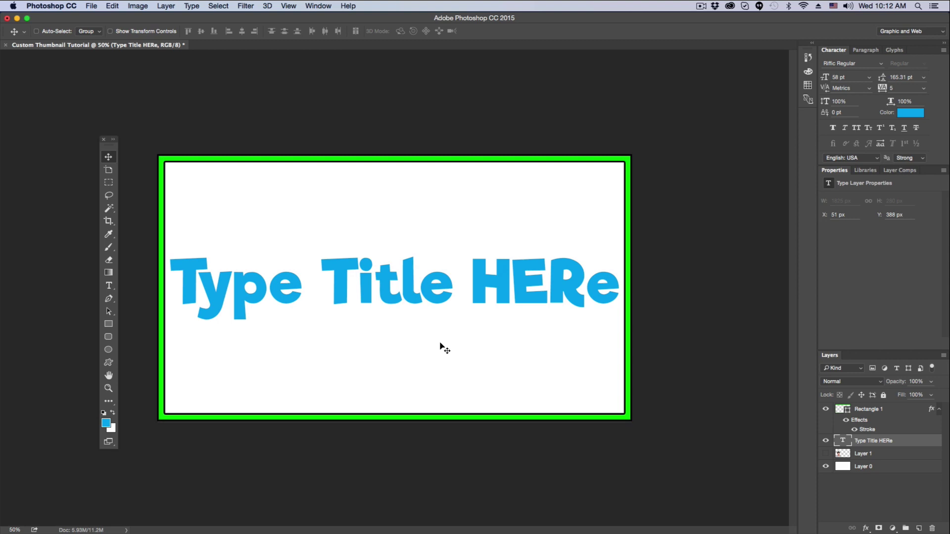